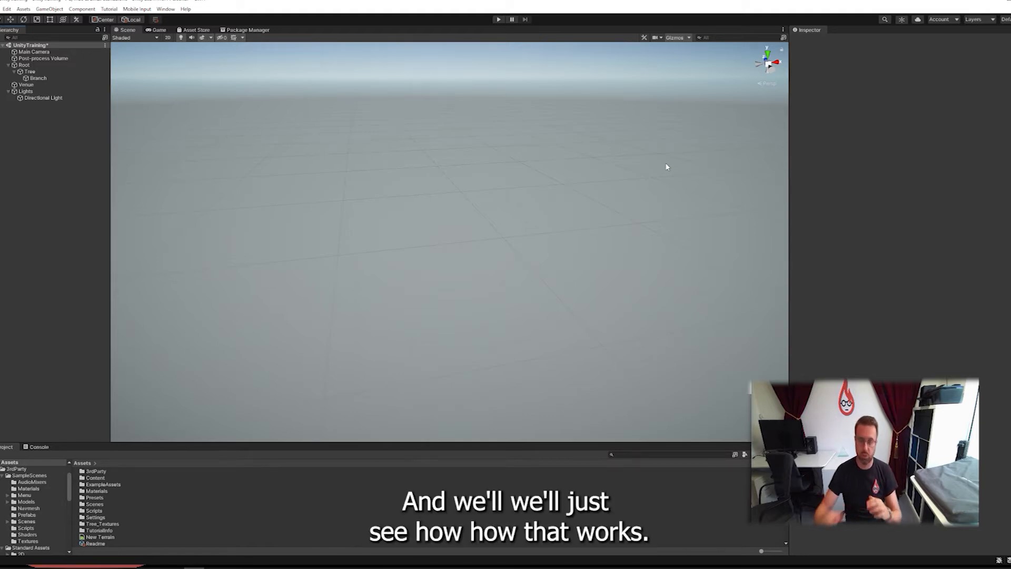
Step: Add a point light to the scene with its default name and select it
right_click(32, 136)
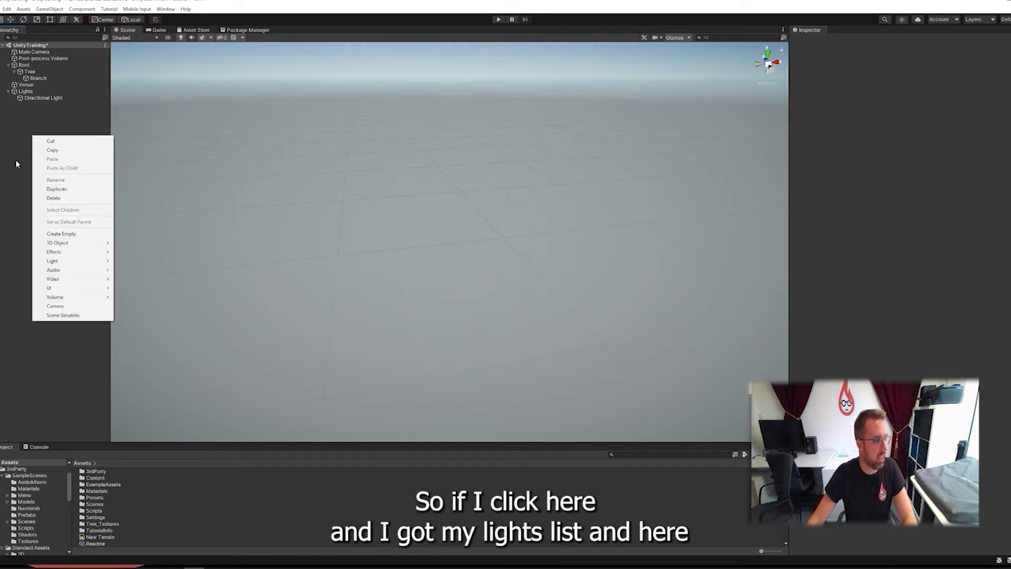
mouse_move(62, 261)
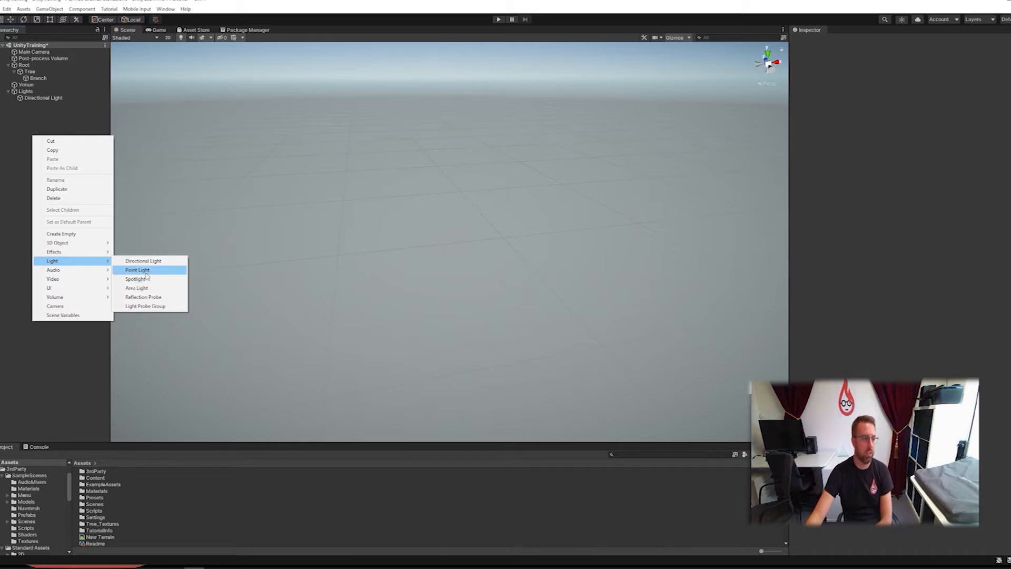
left_click(146, 273)
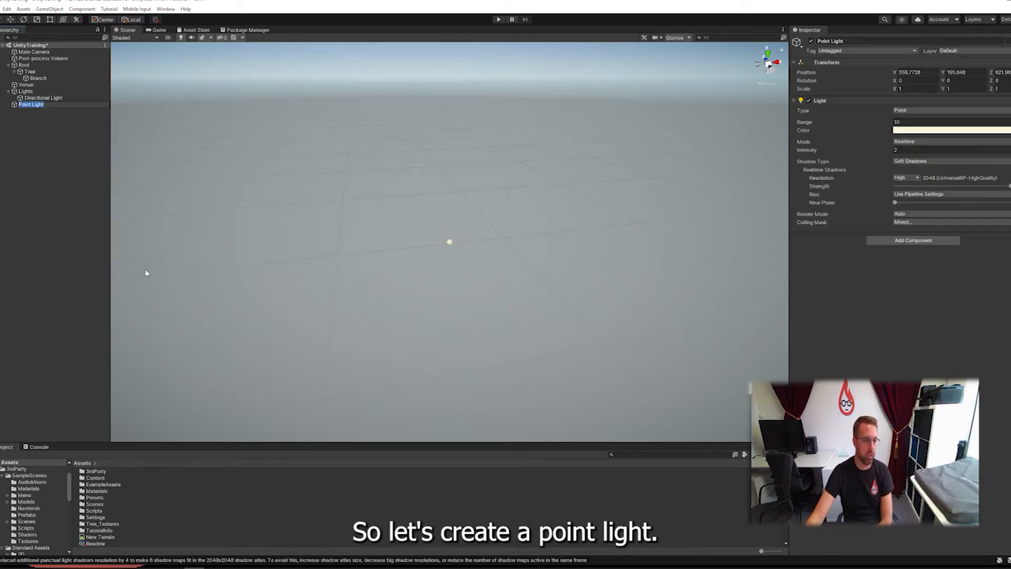
left_click(26, 123)
left_click(30, 106)
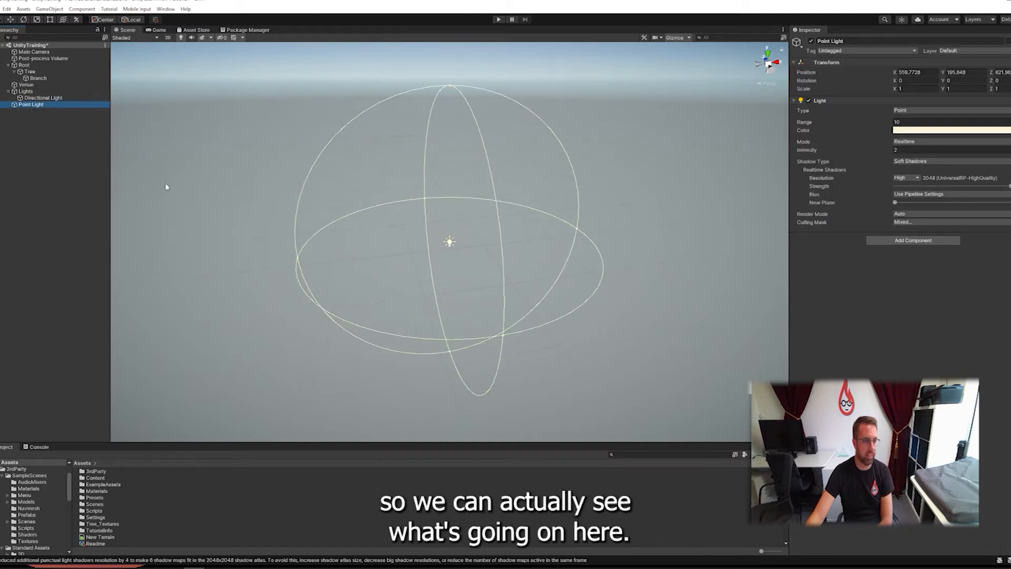
Step: Create a plane as a floor and scale it up uniformly to about 6.57
left_click(61, 170)
right_click(36, 142)
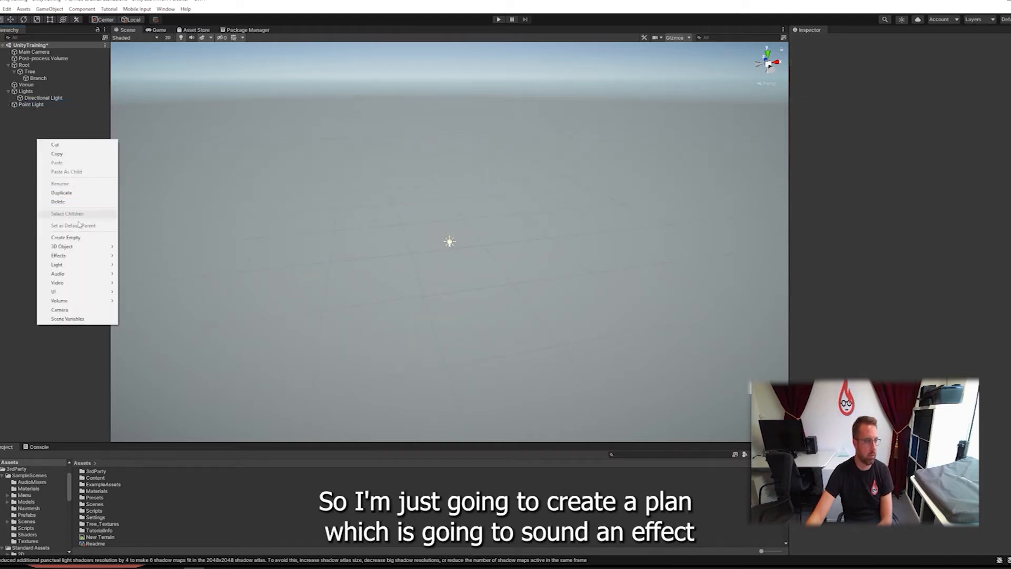
mouse_move(72, 246)
left_click(143, 283)
middle_click_drag(410, 243, 433, 262)
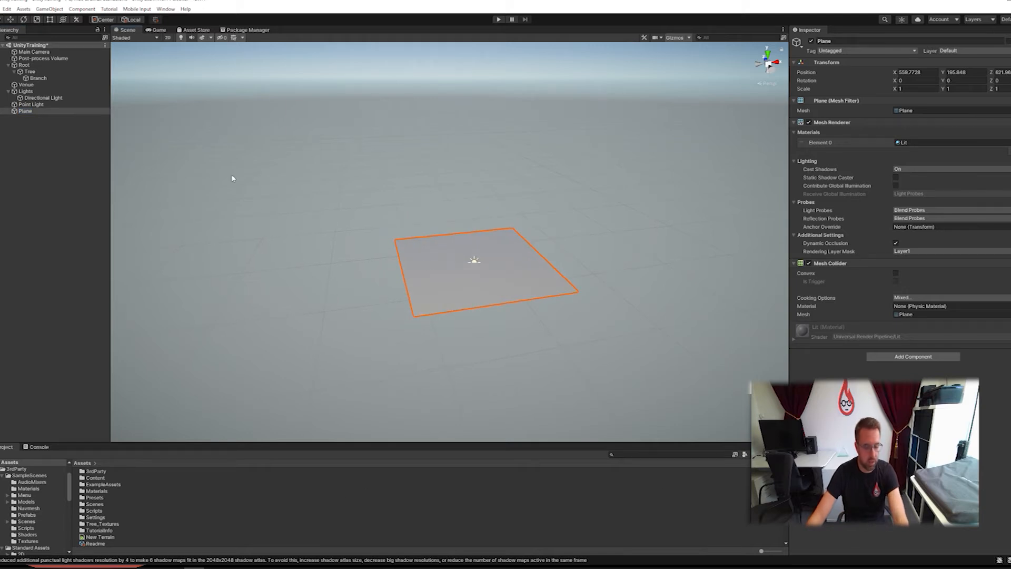
key("r")
left_click_drag(473, 264, 593, 101)
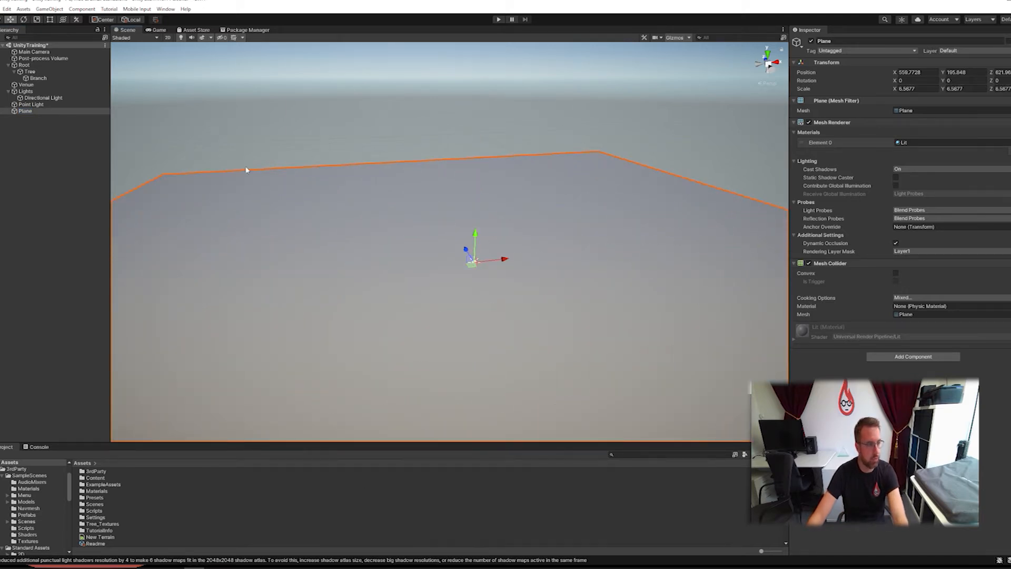
Step: Add a sphere named "erw" and move it above the far part of the floor plane
left_click(52, 176)
right_click(45, 150)
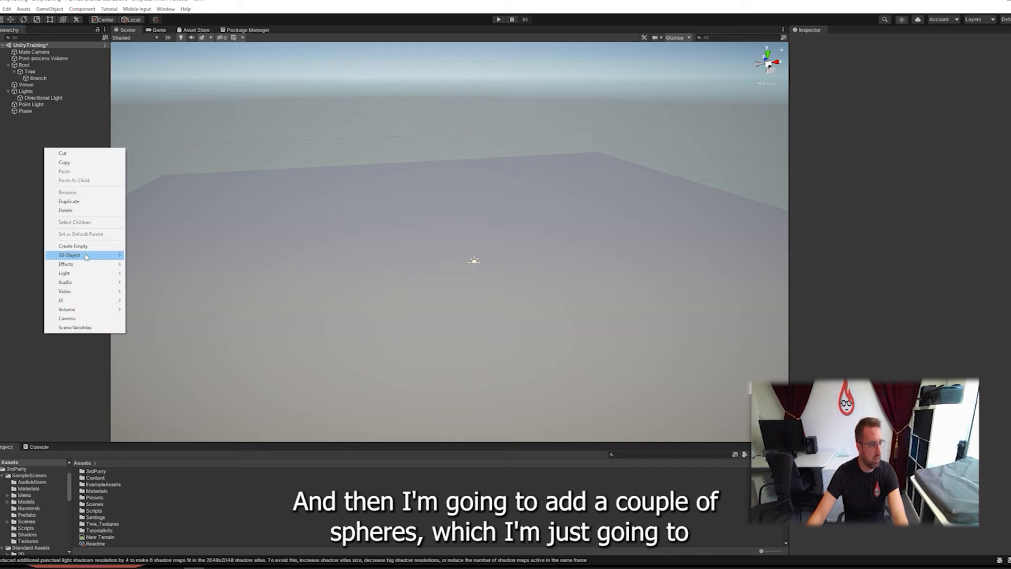
mouse_move(79, 255)
left_click(148, 264)
type("erw")
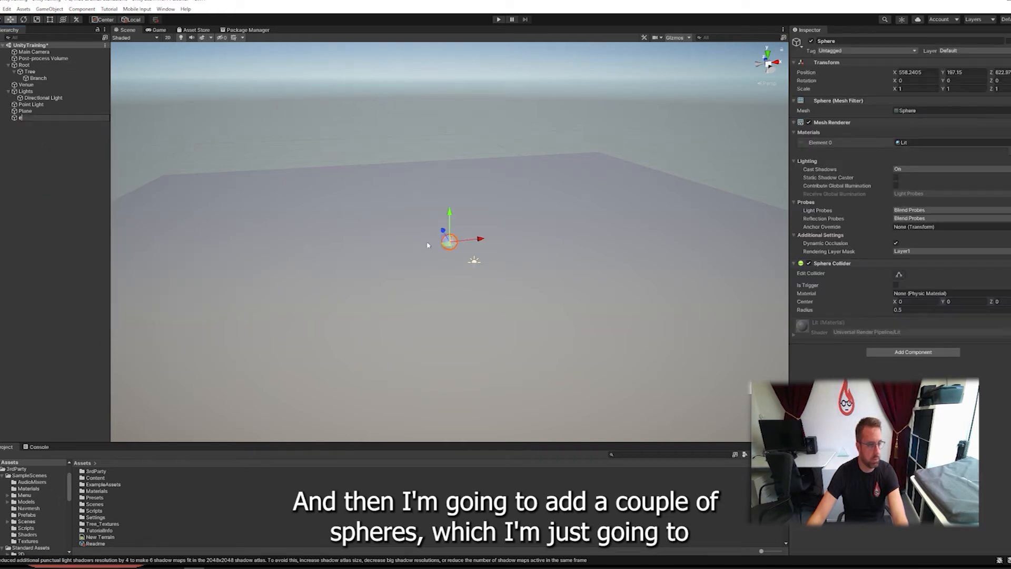
middle_click_drag(449, 241, 460, 252)
scroll(459, 255, "up", 2)
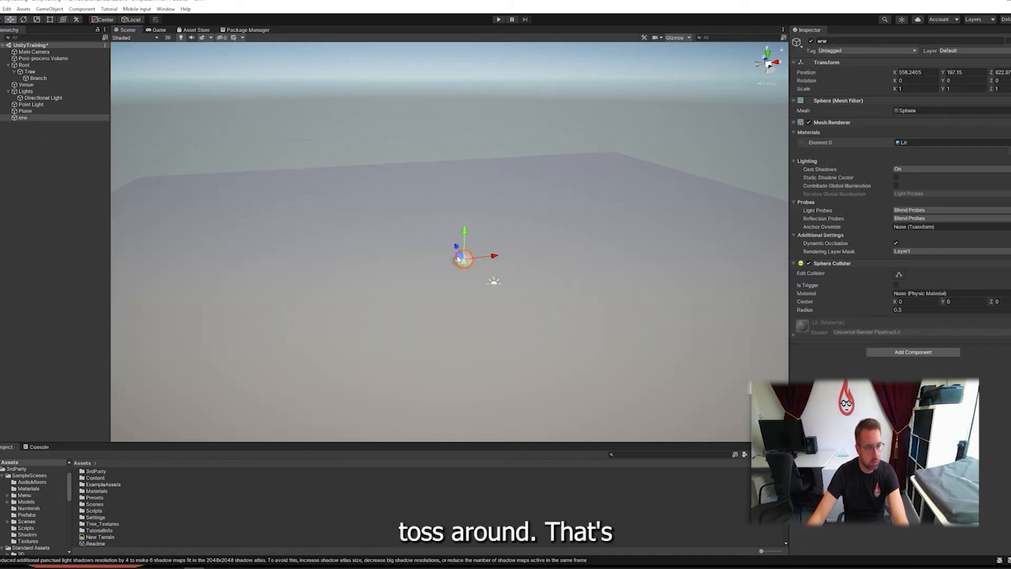
left_click_drag(461, 265, 358, 173)
Step: Duplicate the sphere twice and spread the copies over the near part of the plane so the three form a triangle
key("ctrl+d")
left_click_drag(362, 205, 641, 318)
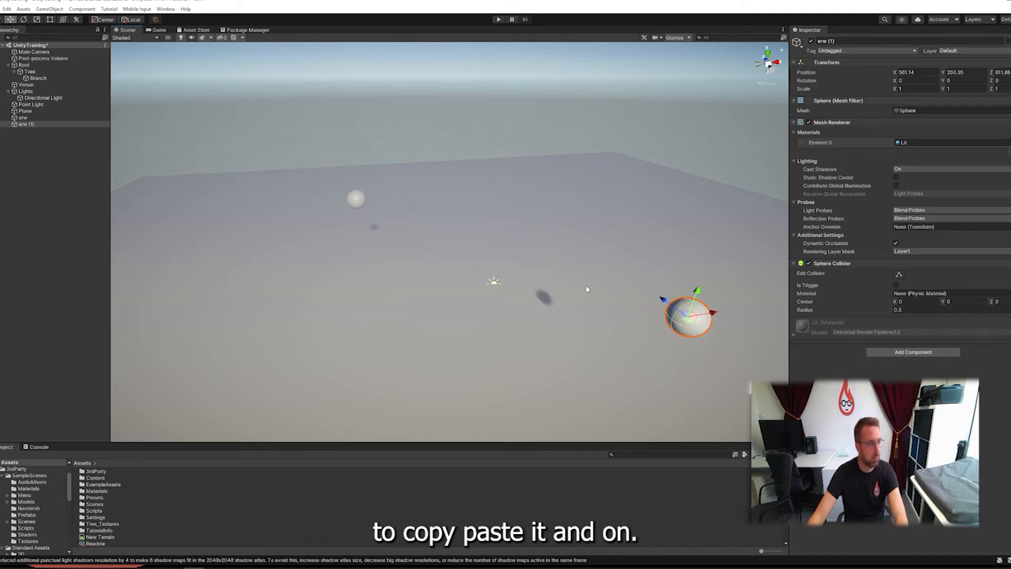
key("ctrl+d")
left_click_drag(687, 324, 305, 351)
middle_click_drag(475, 311, 475, 264)
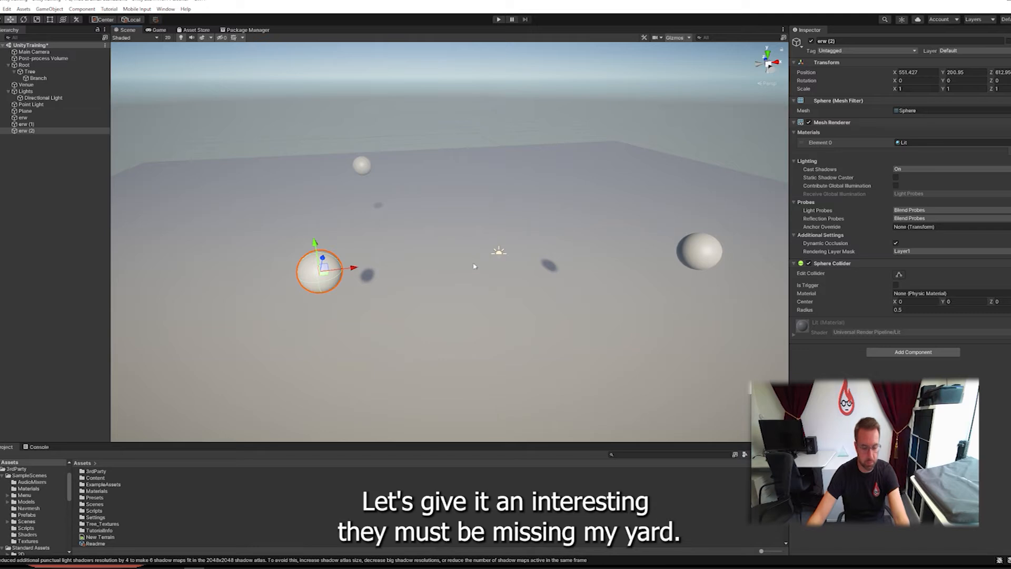
Step: Turn off the Light component of the directional light
left_click(32, 99)
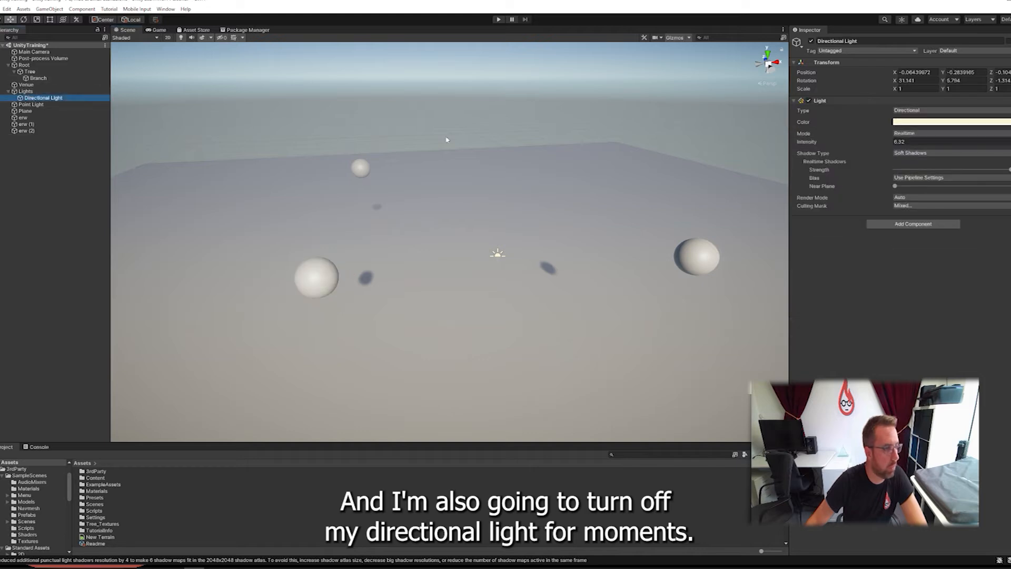
left_click(809, 101)
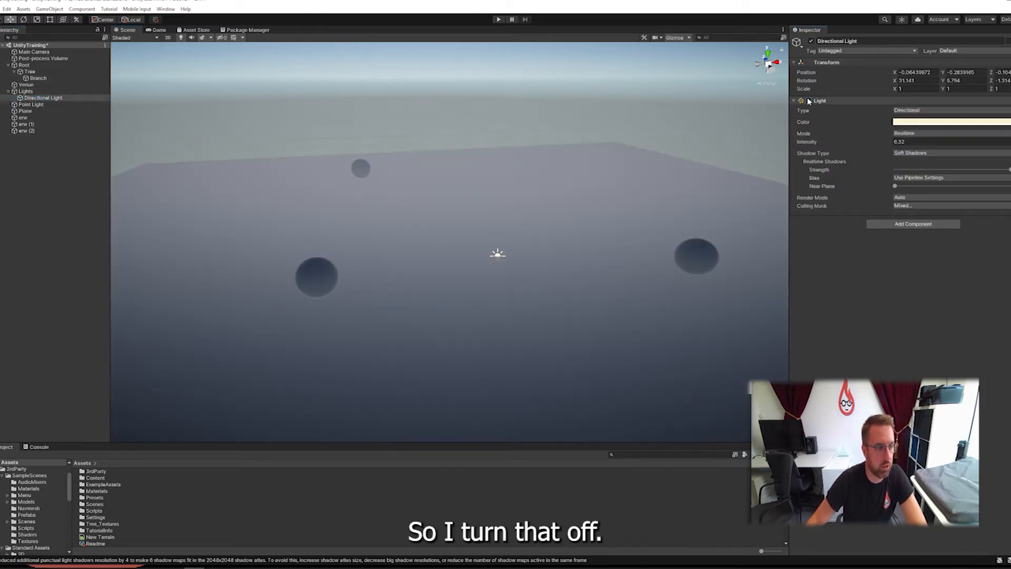
right_click_drag(605, 232, 562, 235)
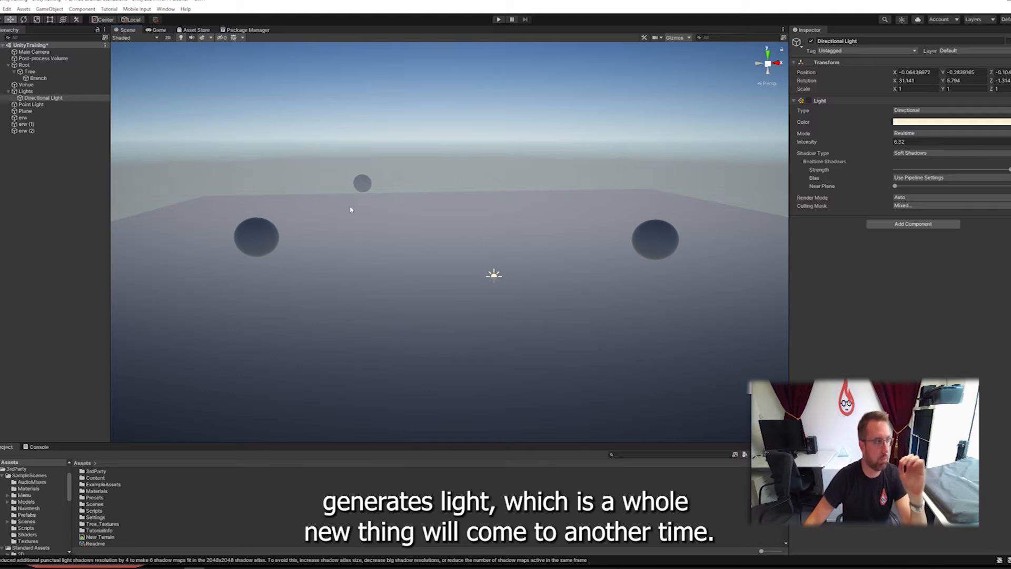
Step: Move the point light right beside the sphere erw (2), at about X 552.3, Y 201.7
left_click(38, 104)
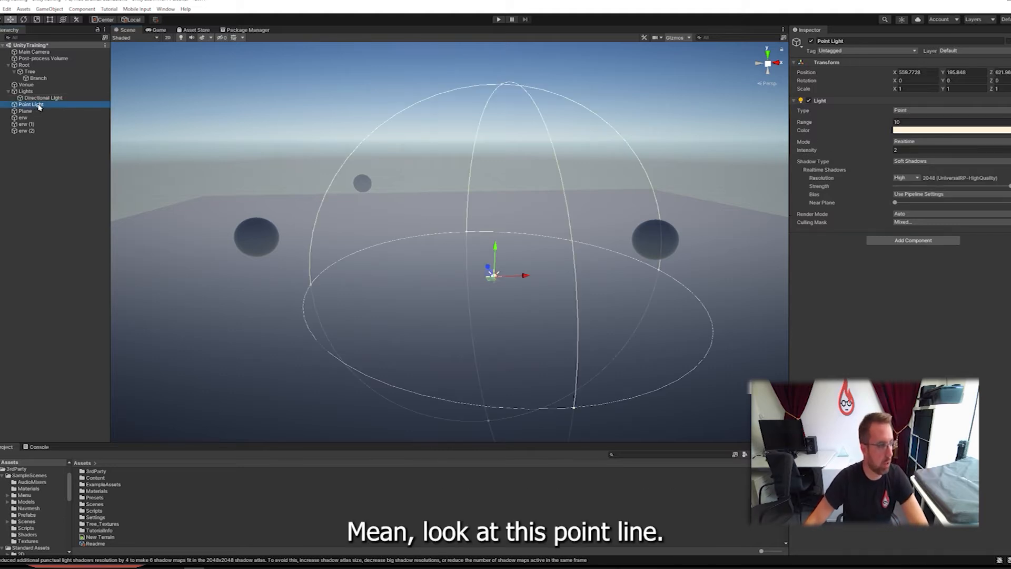
left_click_drag(495, 250, 257, 189)
left_click_drag(268, 239, 343, 299, "alt")
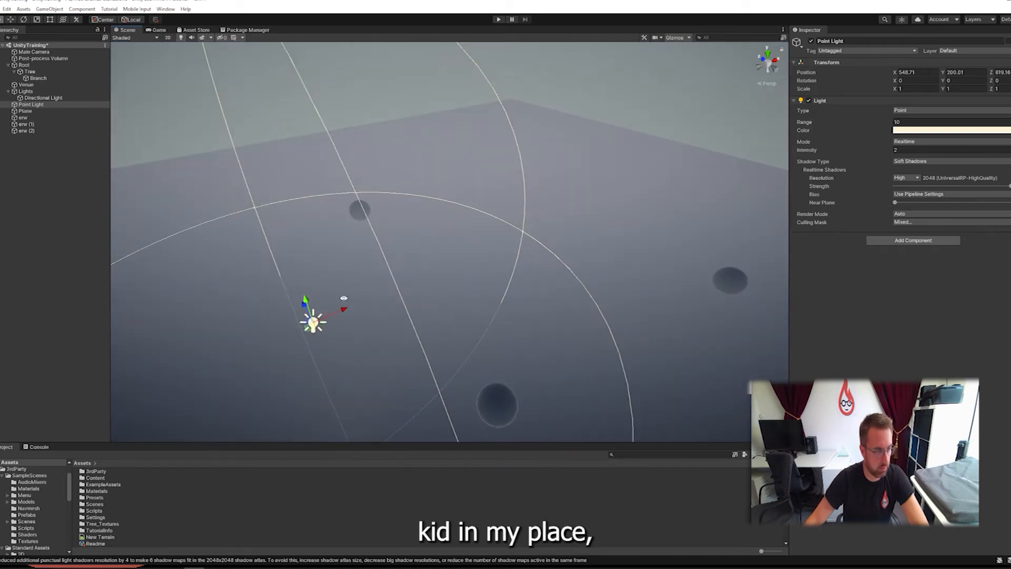
left_click_drag(311, 332, 401, 266)
left_click_drag(416, 320, 421, 299)
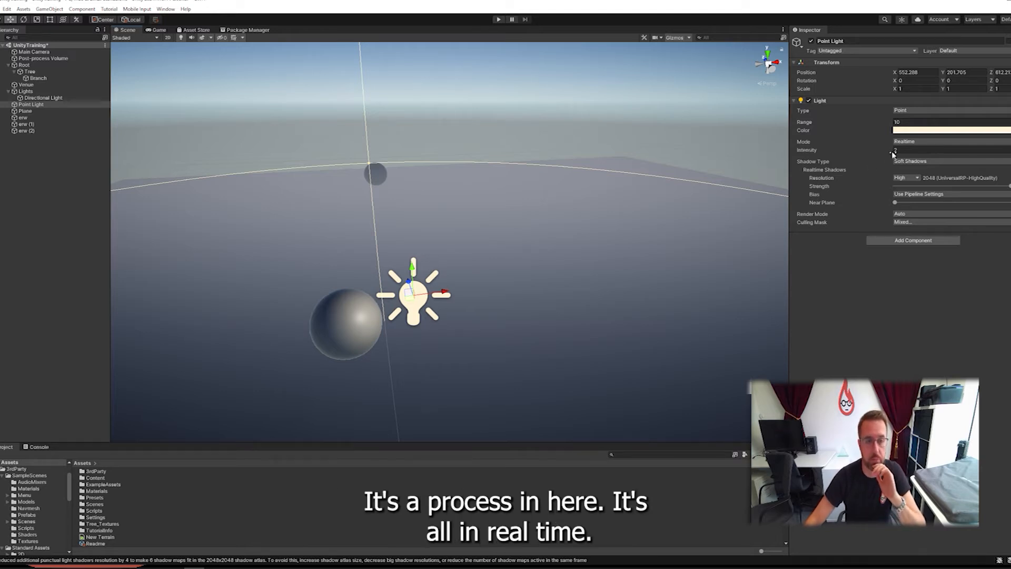
Step: Move the point light to the middle of the three spheres, at about X 556.52, Y 201.7, Z 615.04
middle_click_drag(677, 244, 542, 228)
scroll(408, 262, "down", 3)
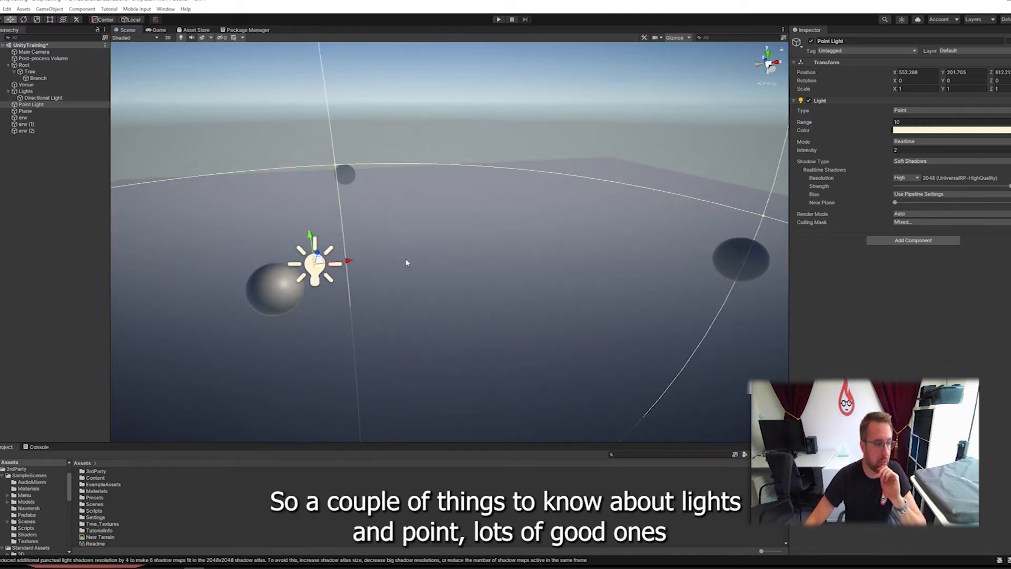
left_click_drag(318, 270, 493, 192)
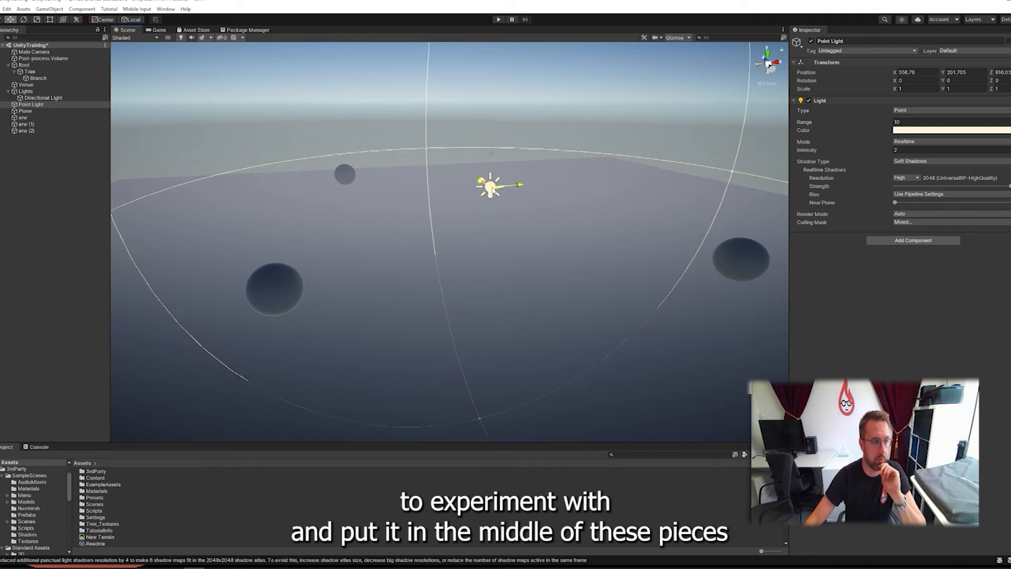
left_click_drag(531, 249, 533, 337, "alt")
middle_click_drag(532, 337, 503, 279)
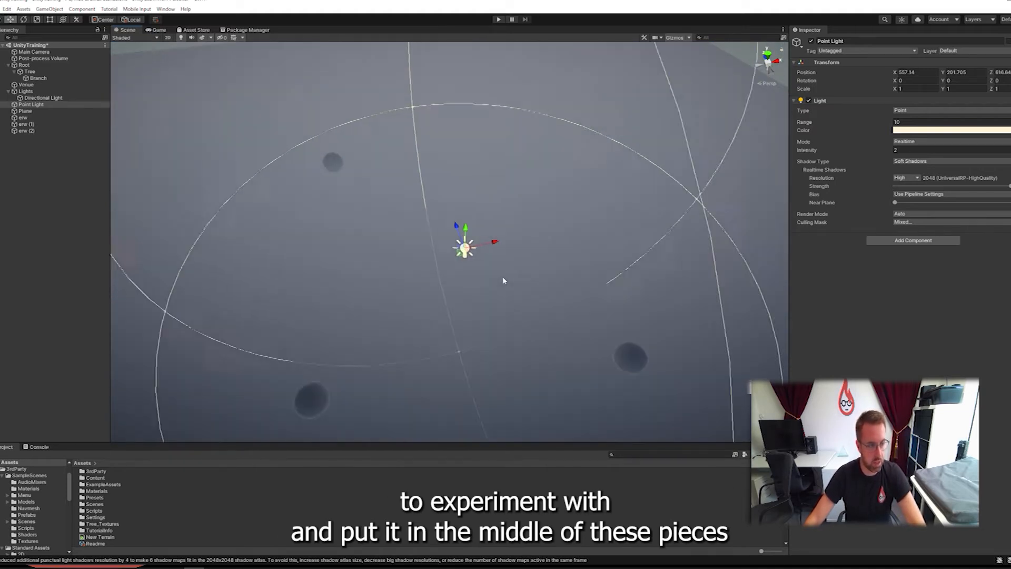
scroll(503, 279, "down", 2)
mouse_move(458, 254)
left_mouse_down()
mouse_move(455, 286)
mouse_move(465, 280)
mouse_move(466, 221)
mouse_move(456, 266)
left_mouse_up()
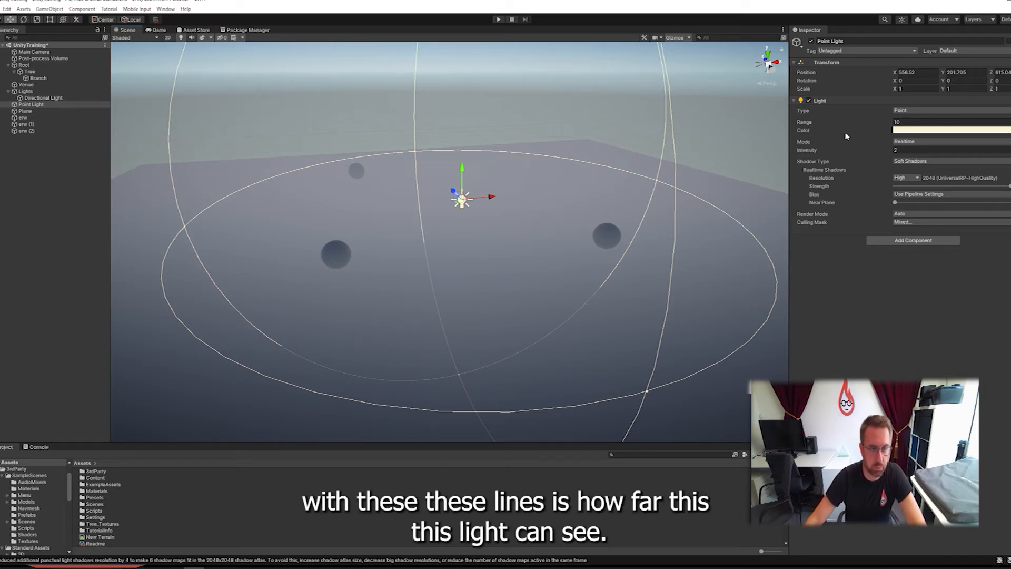
Step: Reduce the point light's range to 7.2 and raise its intensity to 233.98
left_click_drag(817, 122, 772, 127)
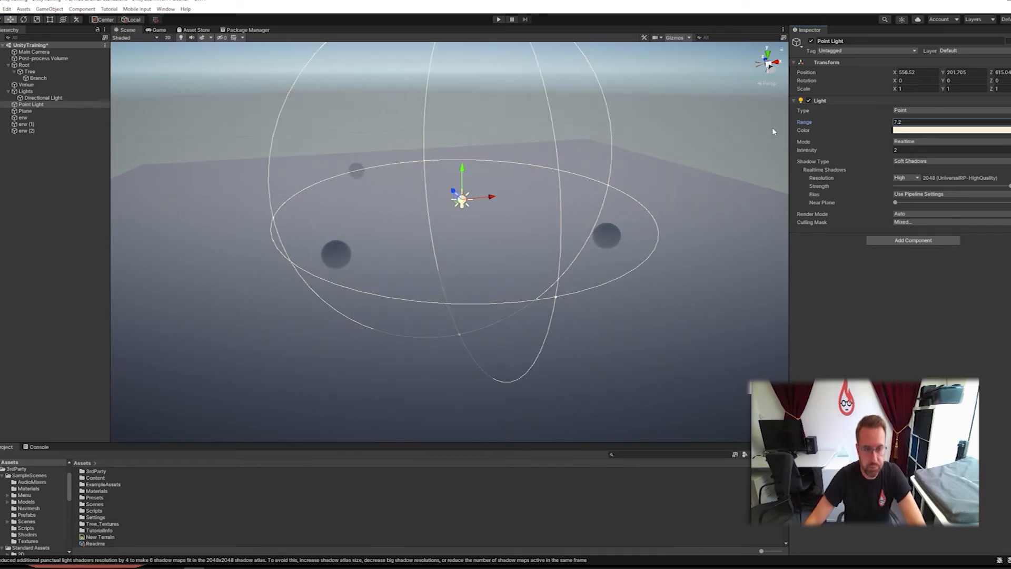
left_click_drag(823, 153, 1003, 159)
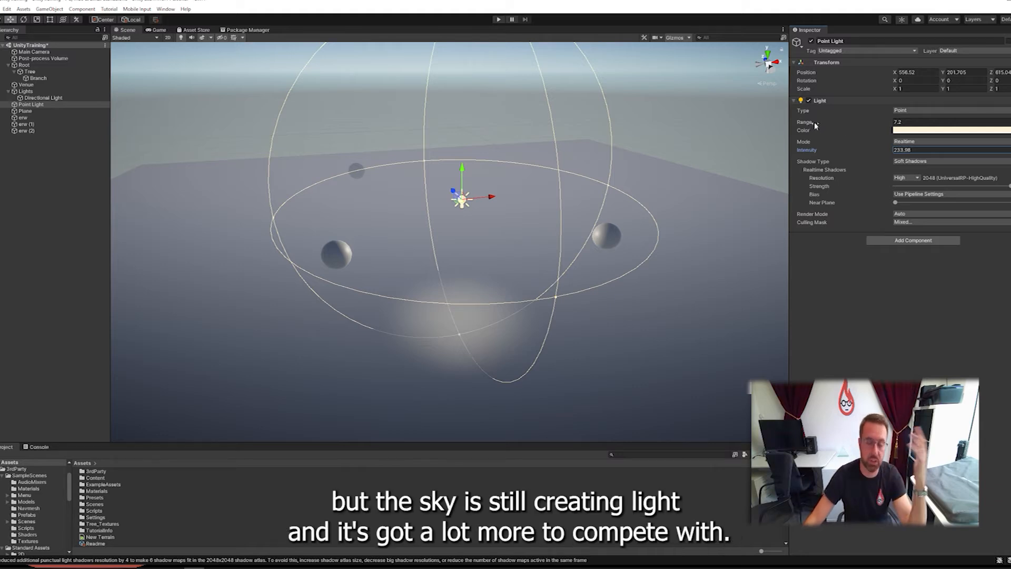
Step: Try point light ranges of about 5.86, 14.73 and 21.54, and settle on 13.4
left_click_drag(814, 121, 790, 122)
left_click_drag(789, 122, 795, 122)
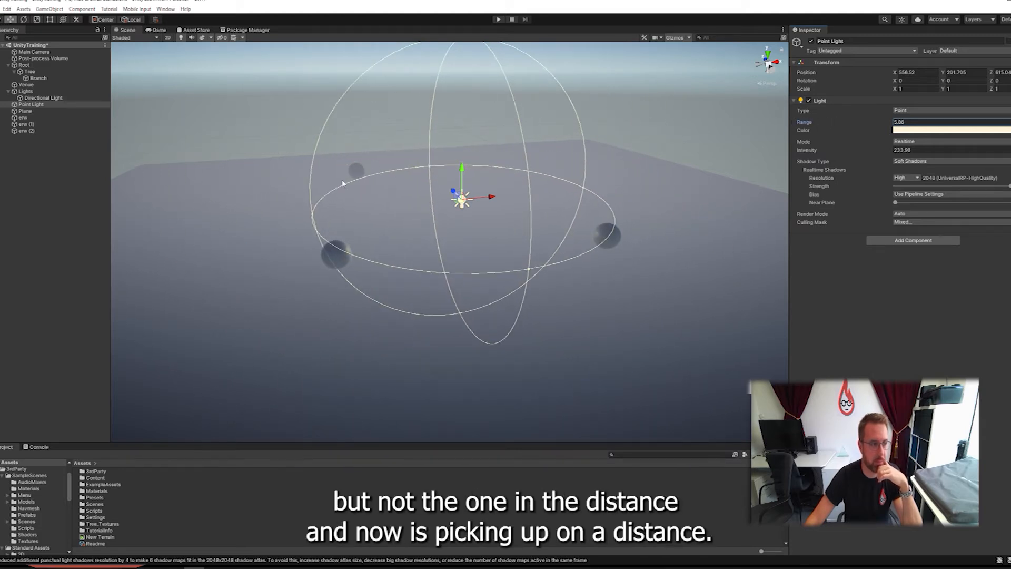
left_click_drag(817, 125, 859, 127)
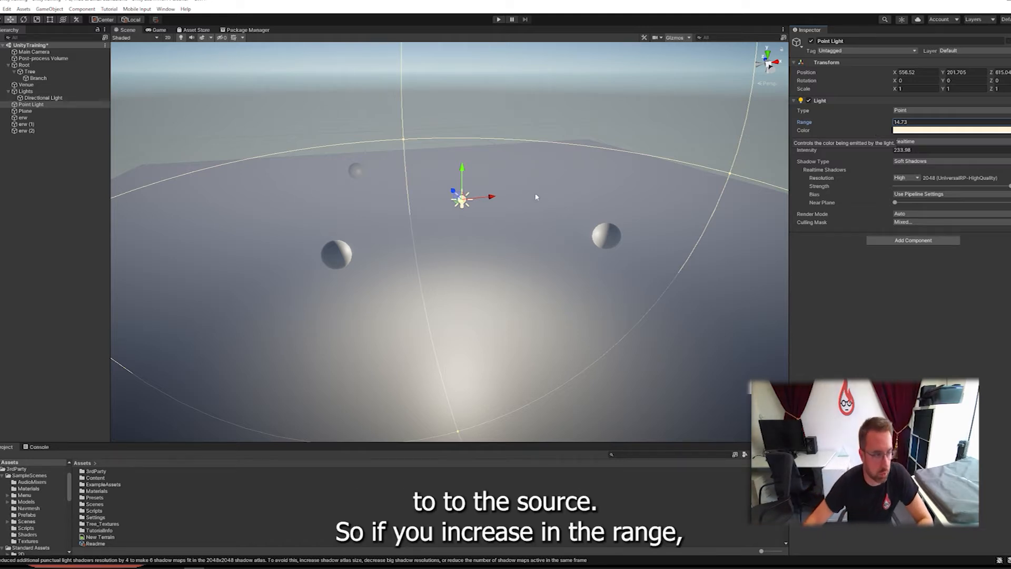
left_click_drag(815, 122, 867, 122)
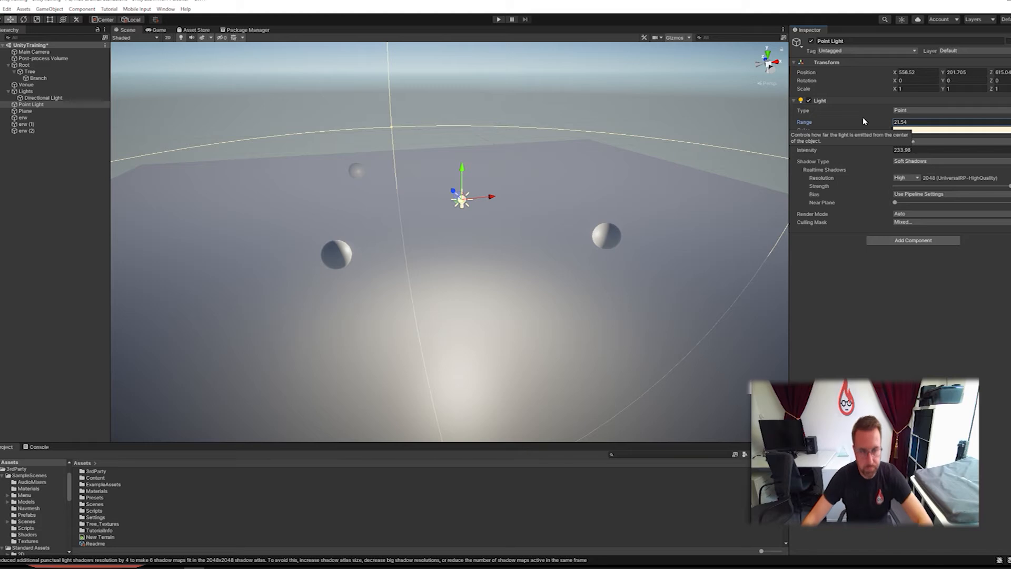
left_click_drag(810, 129, 778, 125)
Step: Change the point light's color to pure white (FFFFFF)
left_click(899, 130)
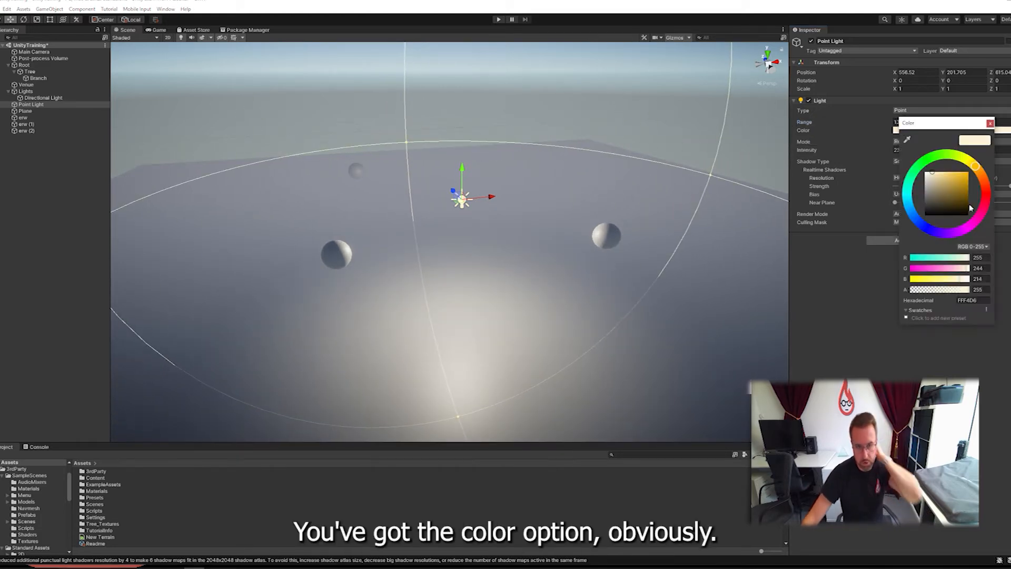
left_click(929, 230)
left_click_drag(943, 212, 923, 169)
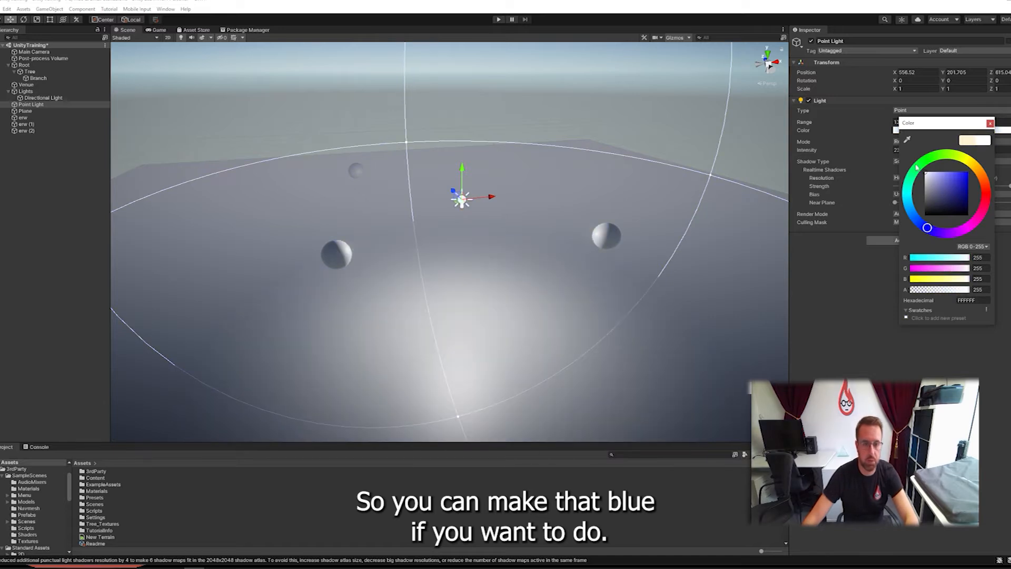
left_click(991, 123)
Step: Set the point light to No Shadows and move it above the sphere erw (2), at about X 551.85, Y 203.24
left_click(911, 161)
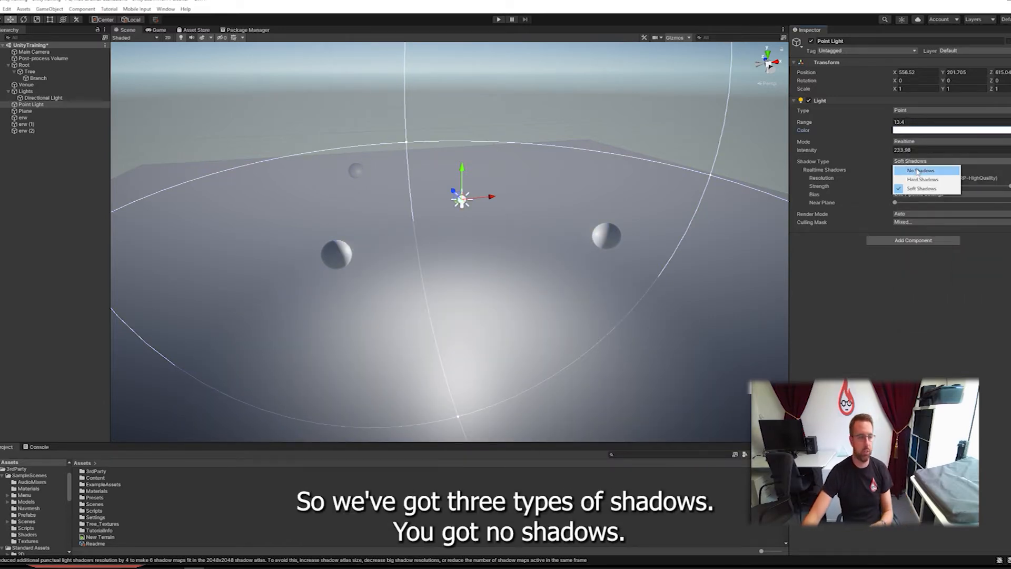
left_click(917, 171)
left_click_drag(465, 203, 368, 189)
middle_click_drag(397, 278, 434, 177)
left_click_drag(513, 221, 435, 327, "alt")
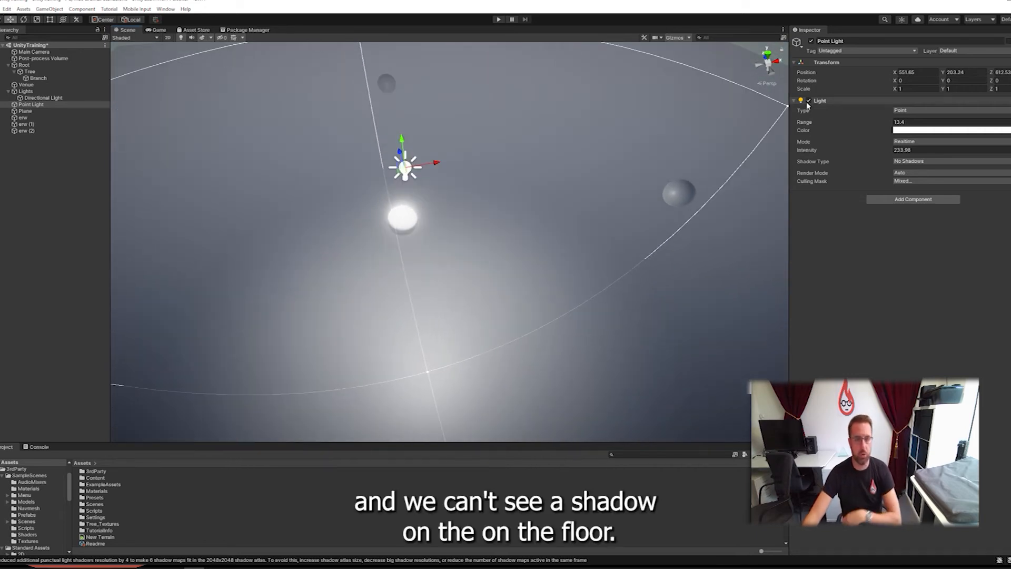
Step: Switch the point light to Hard Shadows and shift it closer over the sphere, to about X 551.31, Y 203.06
left_click(926, 161)
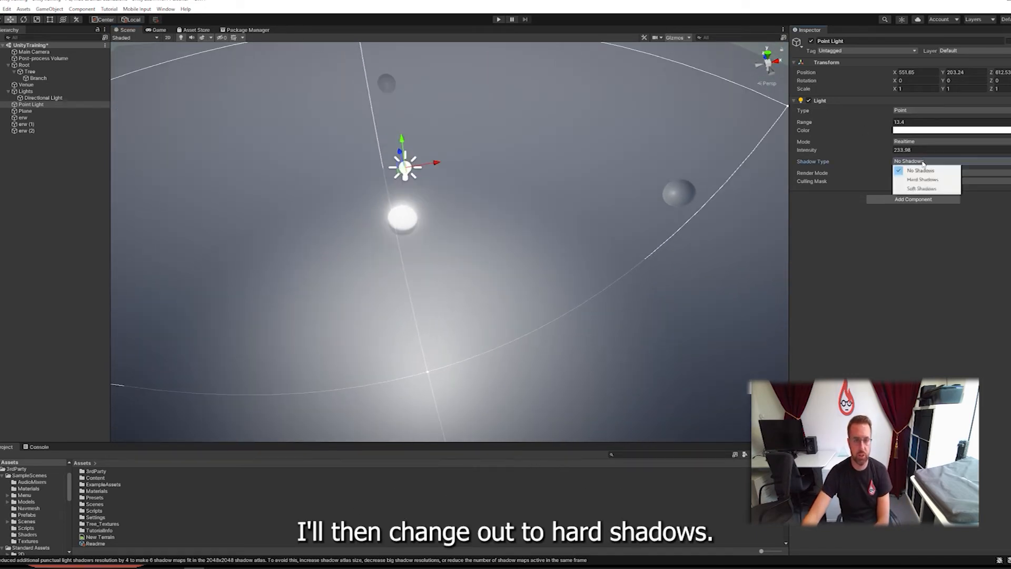
left_click(925, 175)
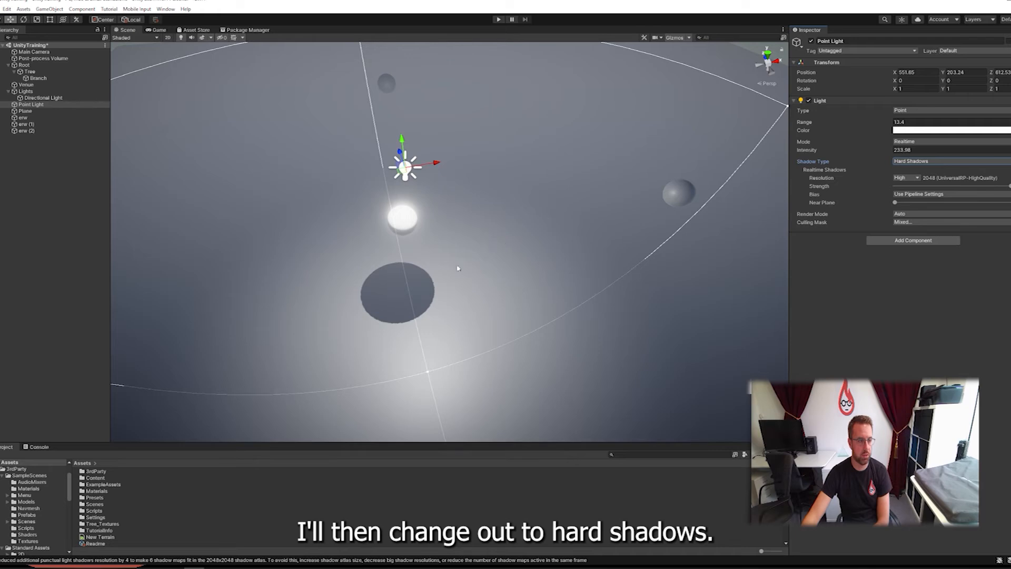
middle_click_drag(459, 269, 481, 275)
left_click_drag(483, 193, 502, 178)
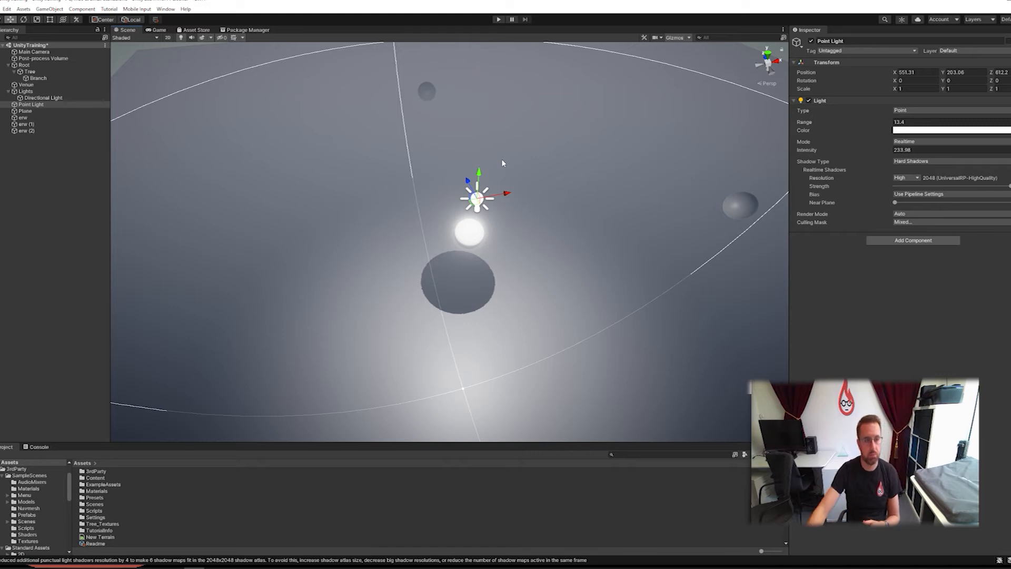
Step: Switch the point light to Soft Shadows and move it above the lit sphere, to about X 552.16, Y 203.42
left_click(944, 162)
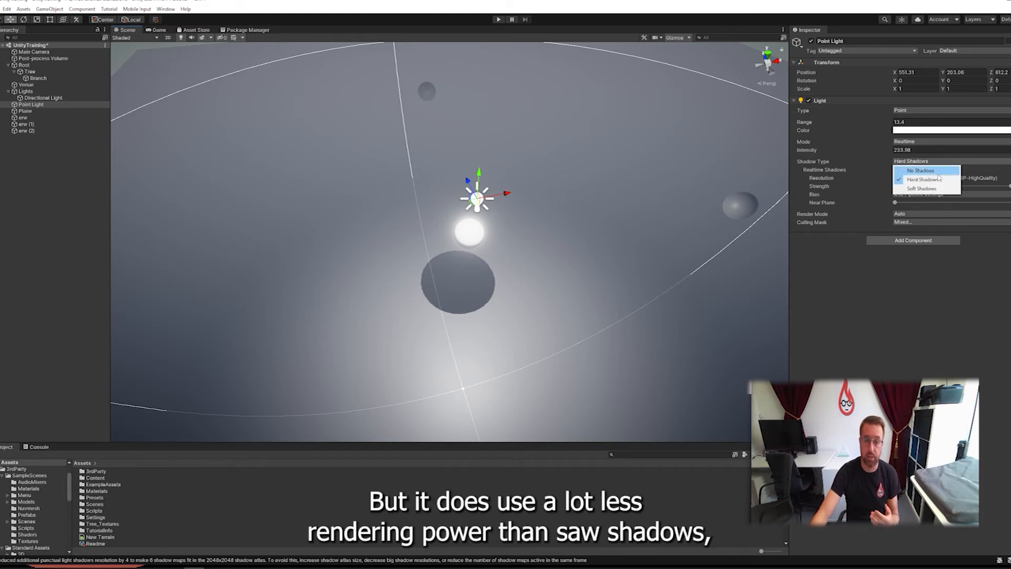
left_click(933, 190)
left_click_drag(471, 205, 524, 140)
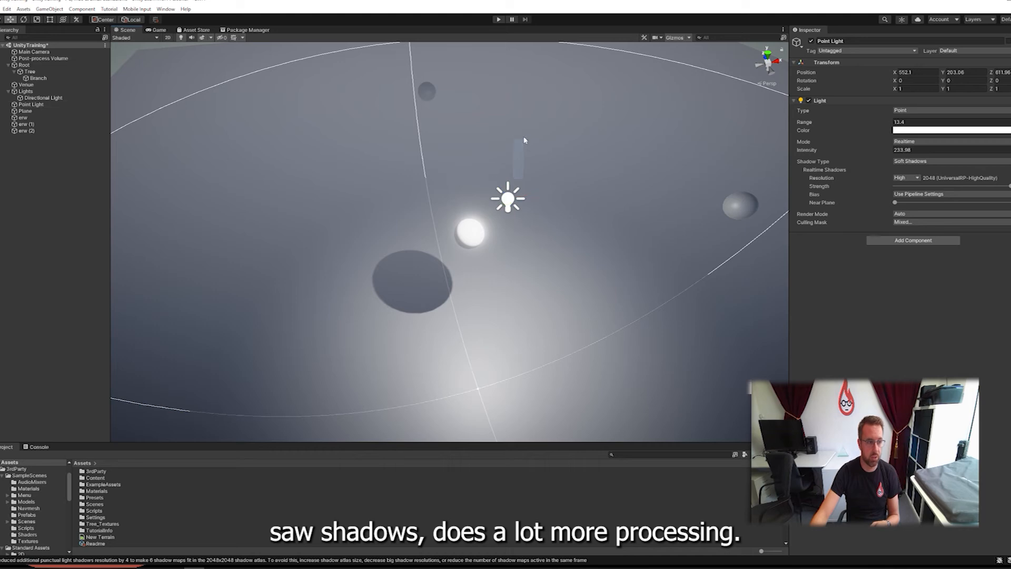
left_click(510, 199)
mouse_move(513, 176)
left_mouse_down()
mouse_move(528, 81)
mouse_move(523, 167)
mouse_move(420, 165)
mouse_move(413, 179)
mouse_move(497, 174)
left_mouse_up()
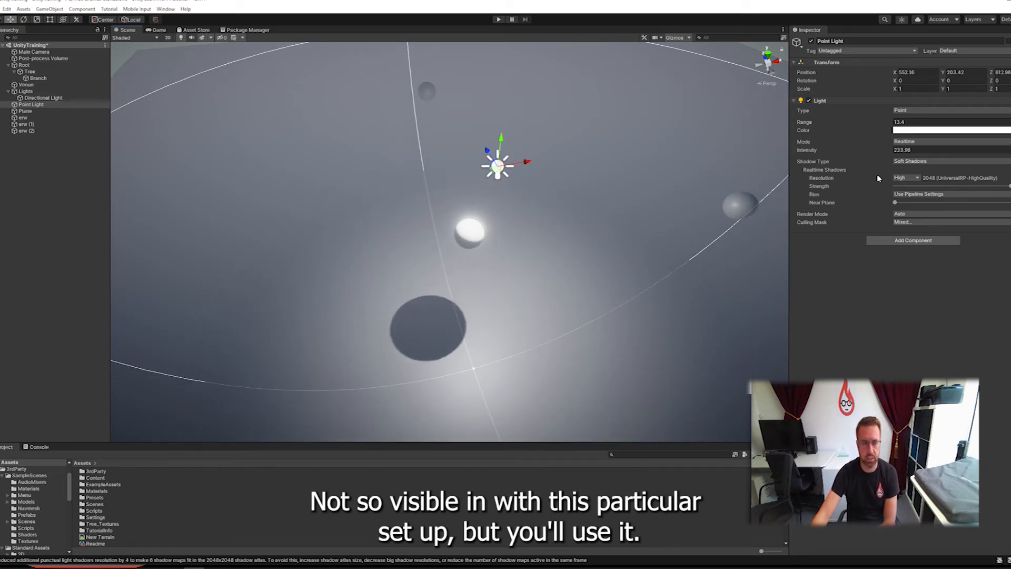
Step: Look through the shadow resolution options and the available light modes of the point light
left_click(917, 178)
left_click(917, 178)
left_click(917, 178)
left_click(988, 178)
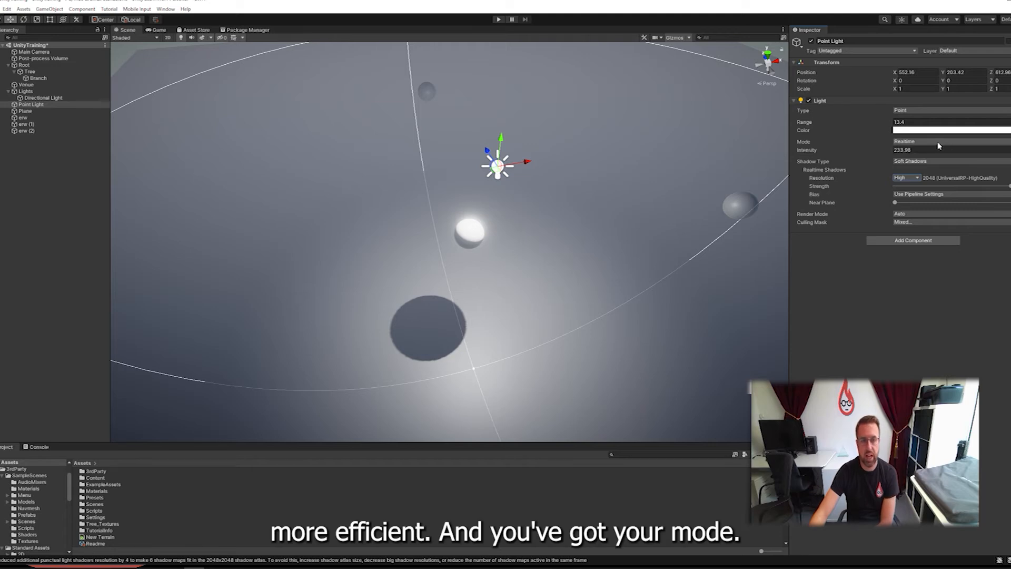
left_click(972, 140)
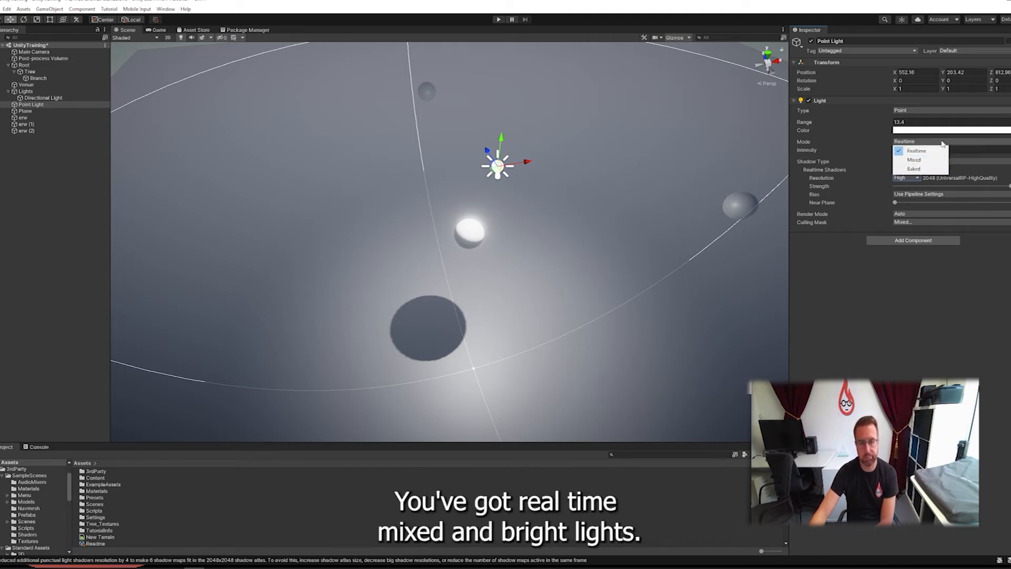
left_click(937, 256)
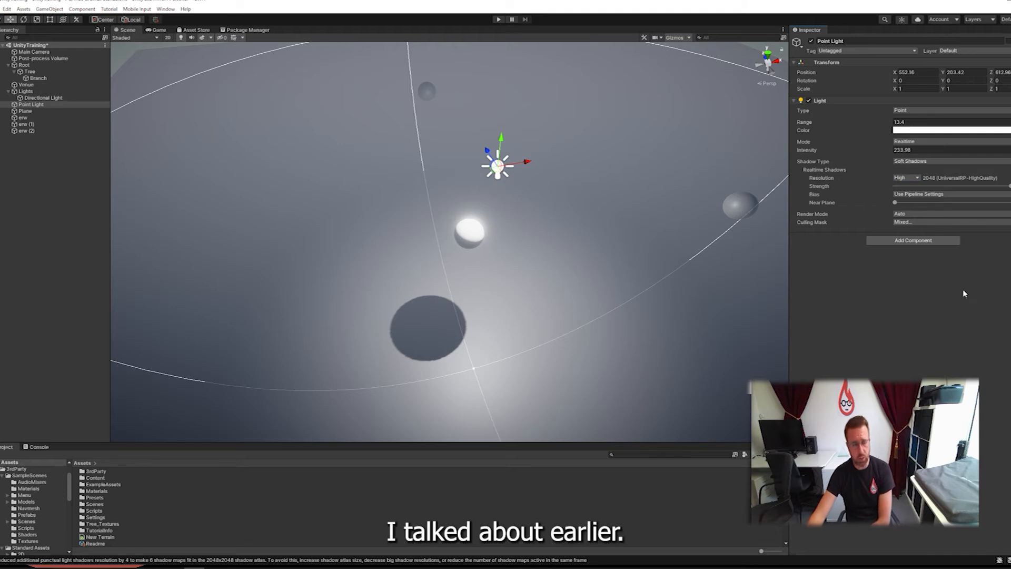
Step: Set the point light's mode to Baked and shift the light nearer the middle sphere, to about X 551.88
left_click(919, 142)
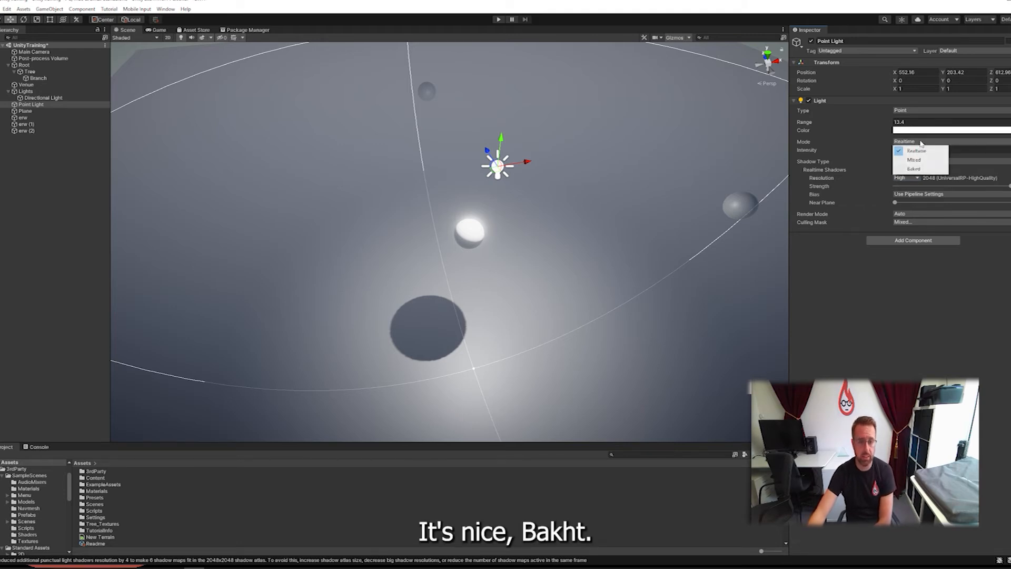
left_click(918, 172)
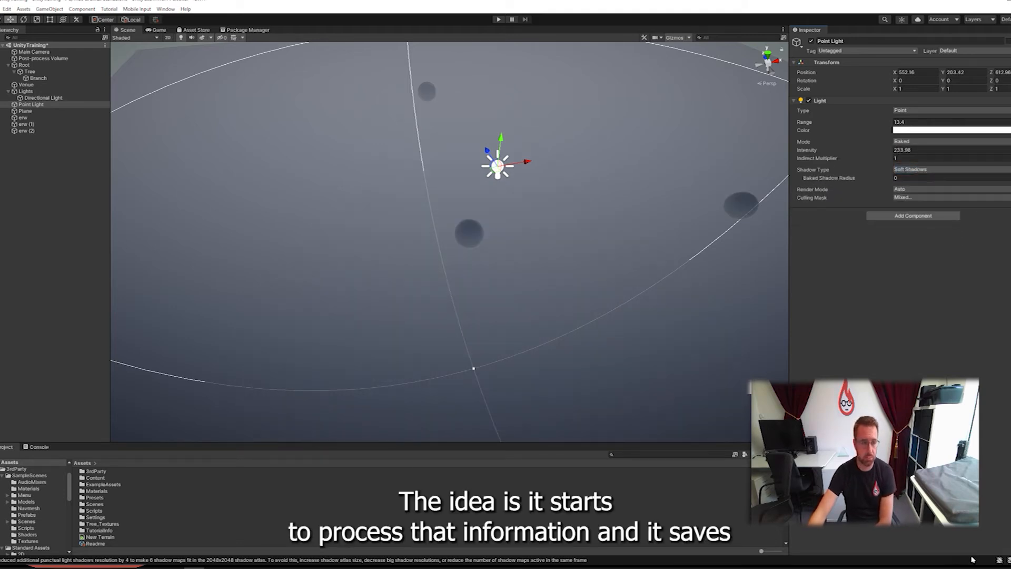
left_click_drag(486, 254, 500, 284, "alt")
left_click_drag(487, 145, 505, 169)
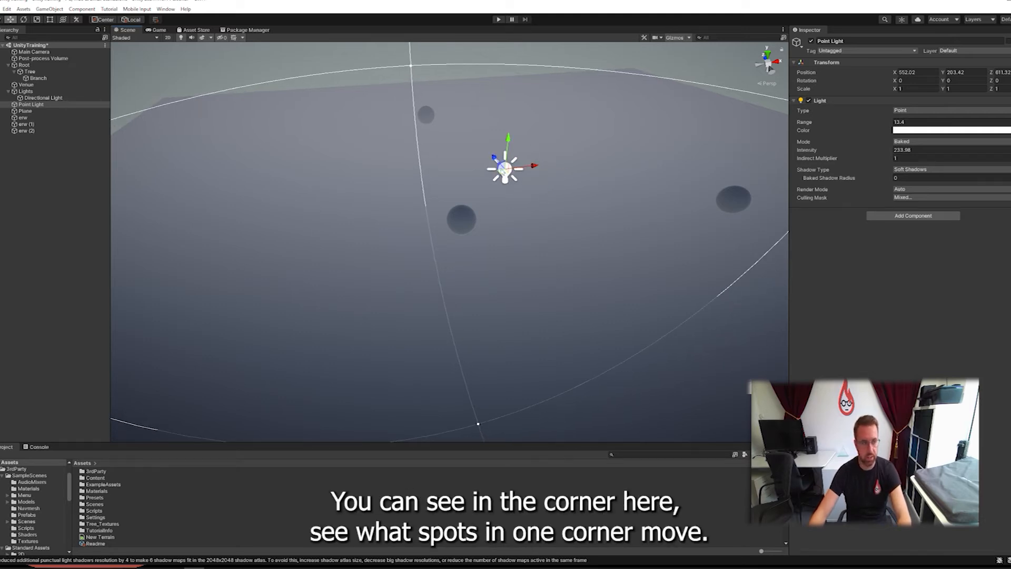
mouse_move(505, 169)
left_mouse_down()
mouse_move(426, 227)
mouse_move(503, 179)
left_mouse_up()
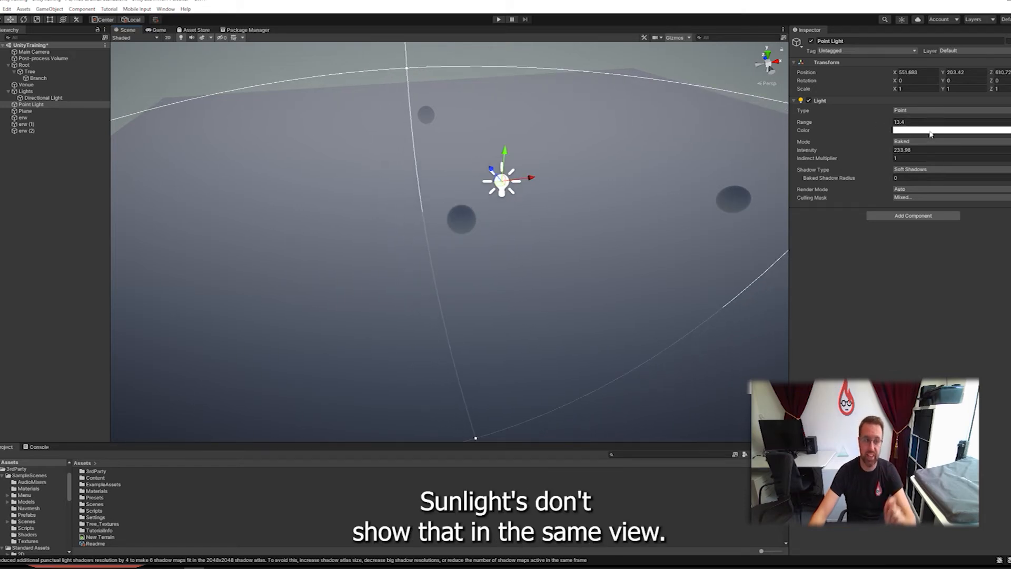
Step: Set the point light's mode to Mixed and move it to the other side of the sphere, to about X 548.4, Y 203.54
left_click(943, 113)
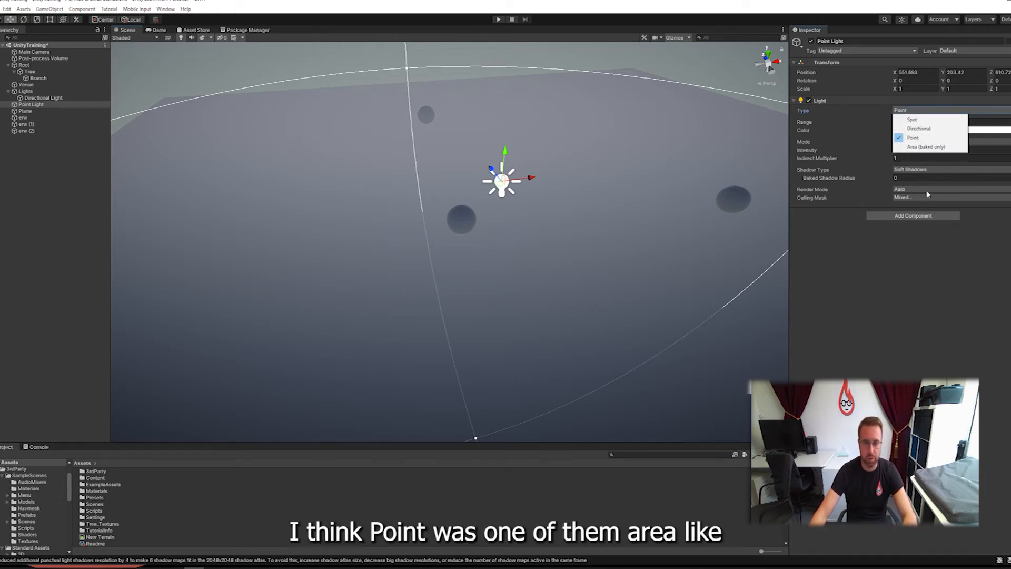
left_click(939, 240)
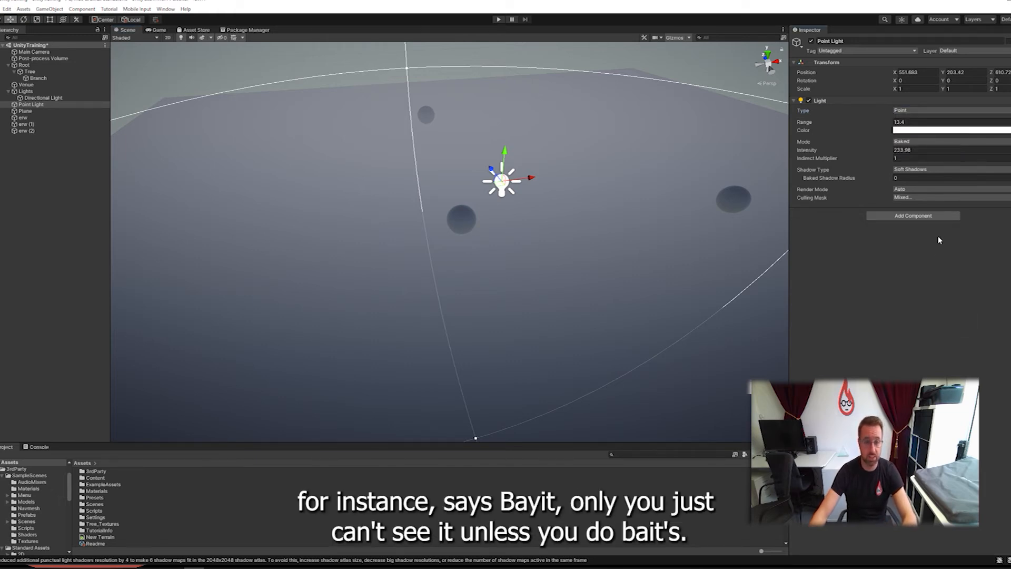
left_click(955, 142)
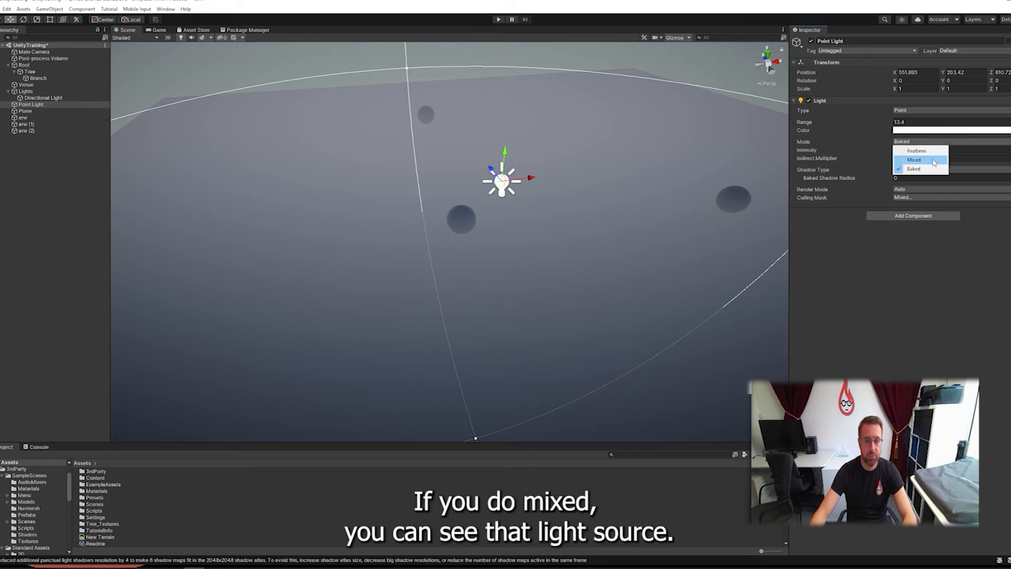
left_click(917, 157)
left_click_drag(502, 190, 508, 169)
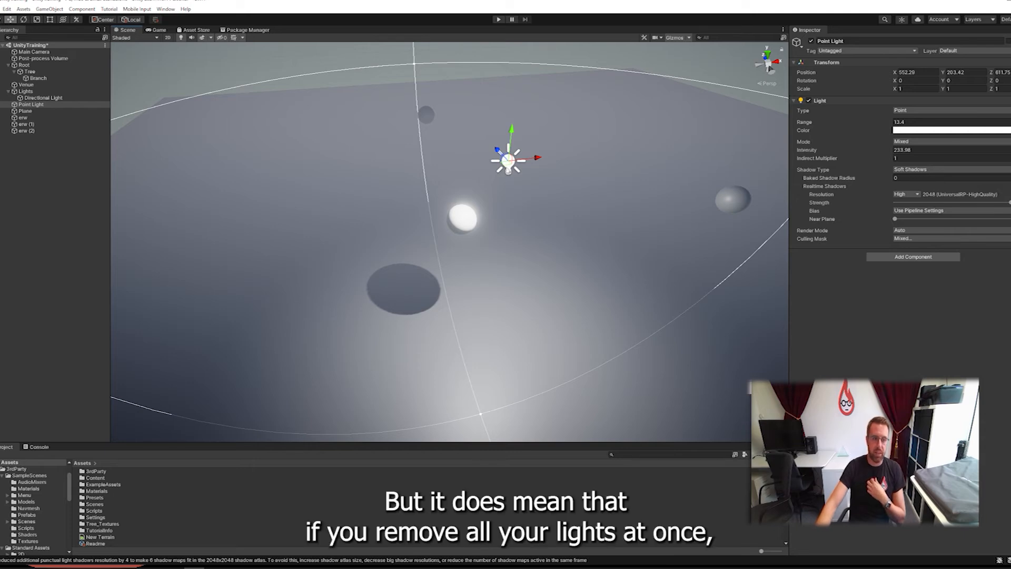
left_click_drag(508, 160, 356, 173)
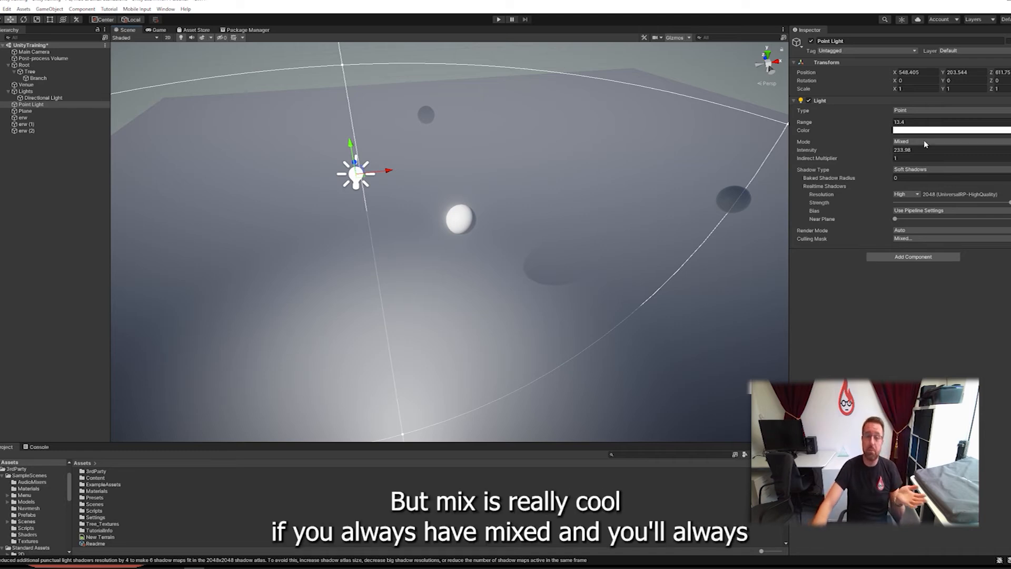
Step: Move the point light back across the sphere to about X 552.66 and set its mode to Realtime
left_click_drag(358, 184, 541, 159)
left_click(911, 145)
left_click(907, 149)
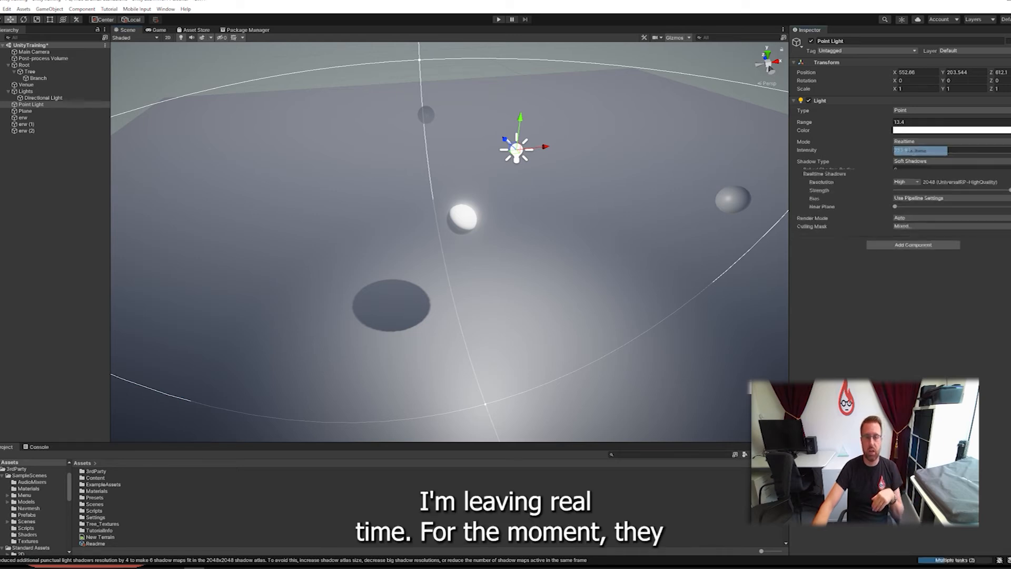
Step: Change the light type to Spot and rotate it to about X 52.27, Y -53.41, aiming it at the middle sphere
left_click(915, 113)
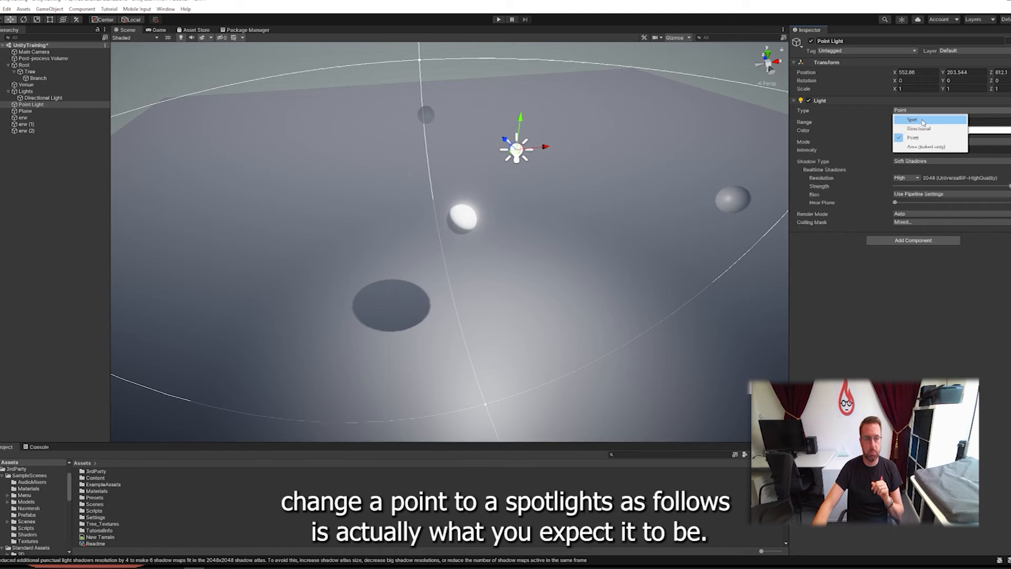
left_click(922, 120)
left_click_drag(514, 147, 548, 156)
key("e")
Step: Reposition the spotlight to about X 553.19, Y 203.6 so its cone covers the middle sphere
key("w")
left_click_drag(515, 180, 533, 168)
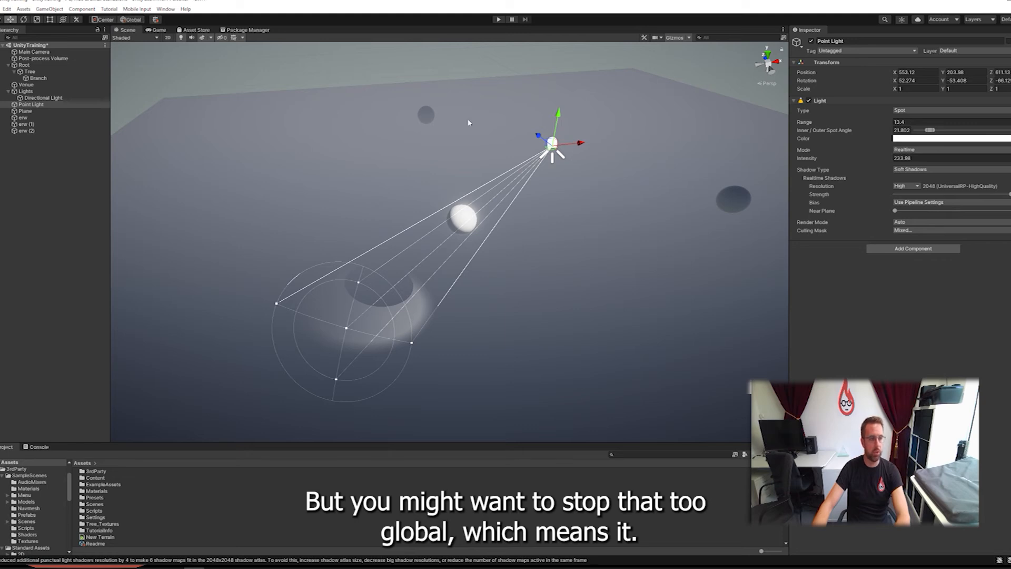
left_click_drag(559, 118, 556, 134)
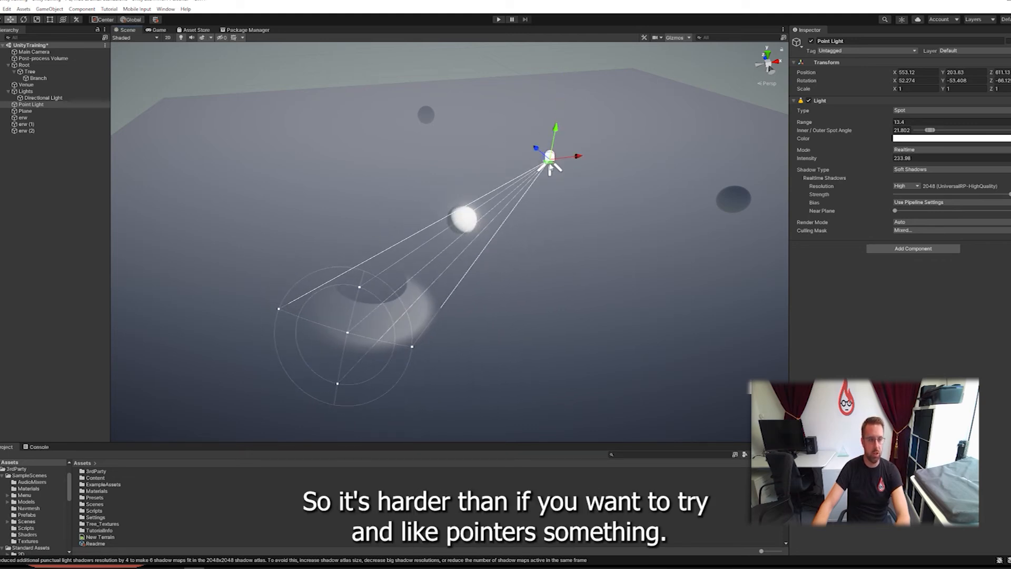
left_click_drag(549, 158, 519, 169)
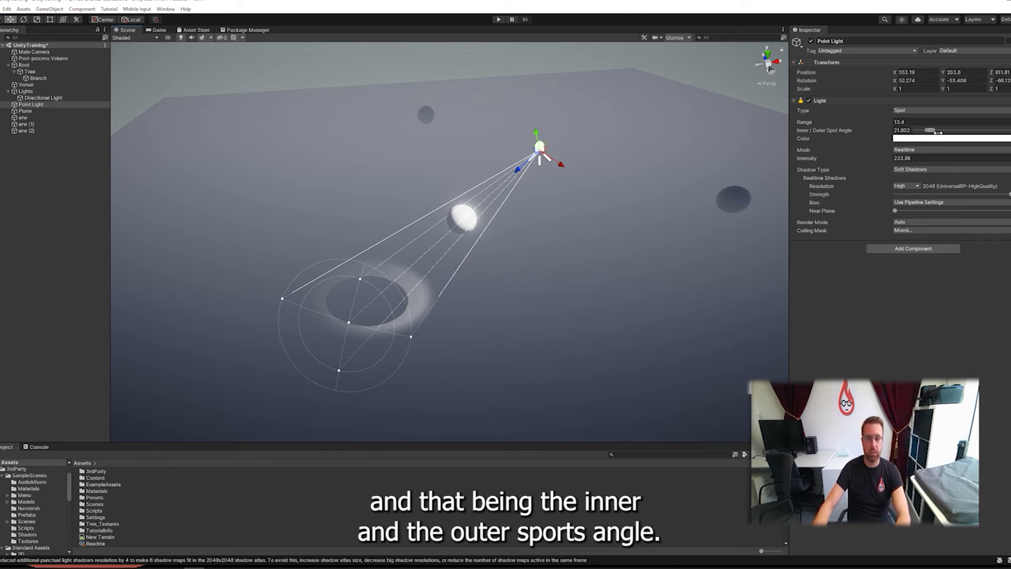
Step: Widen the spotlight's outer angle, try a sharp-edged cone with an inner angle of about 93.02, and settle on an inner angle of 33.191
left_click_drag(938, 130, 968, 130)
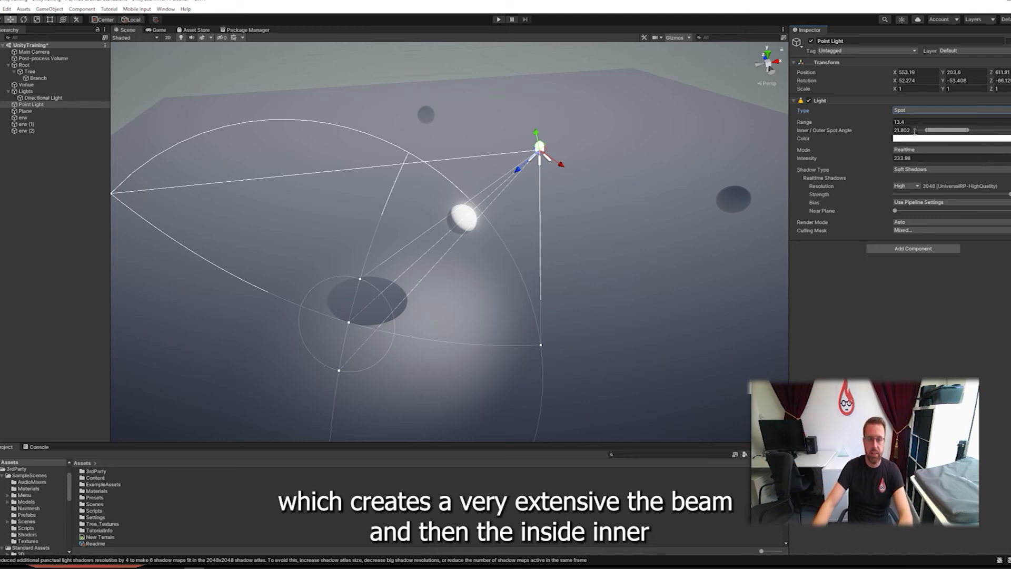
left_click_drag(922, 131, 974, 130)
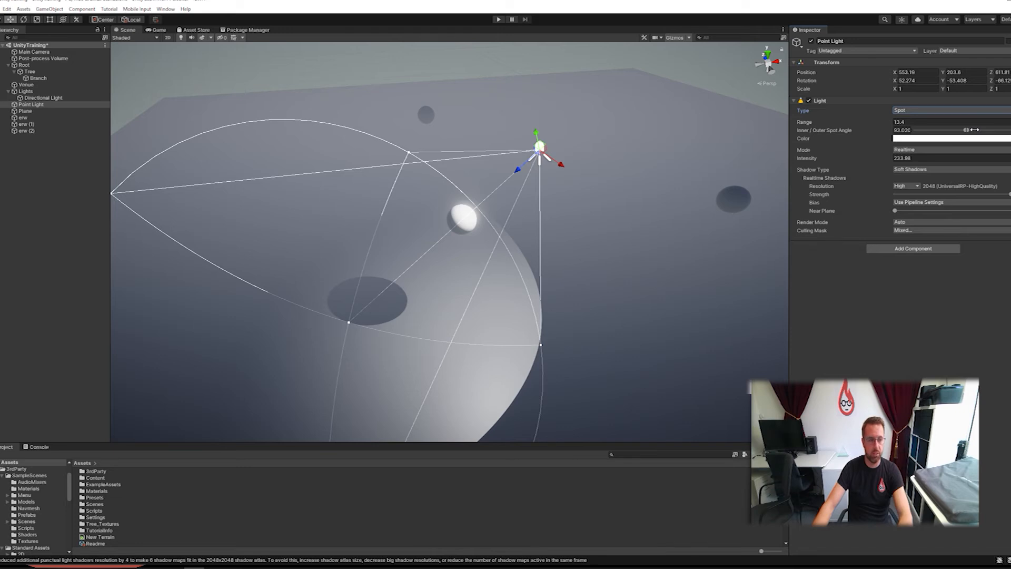
mouse_move(972, 130)
left_mouse_down()
mouse_move(940, 130)
mouse_move(959, 129)
left_mouse_up()
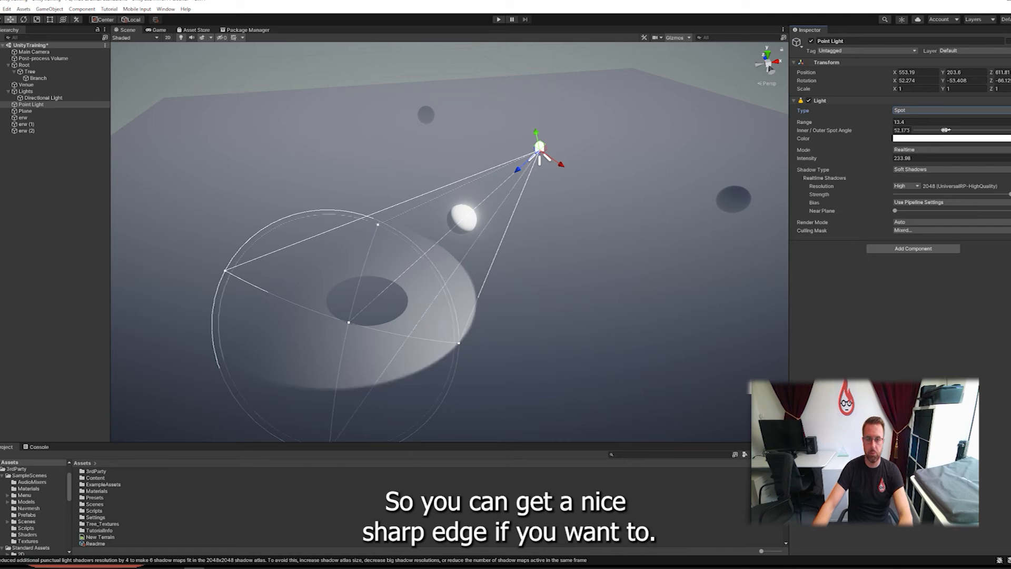
mouse_move(947, 132)
left_mouse_down()
mouse_move(931, 133)
mouse_move(992, 122)
mouse_move(939, 130)
left_mouse_up()
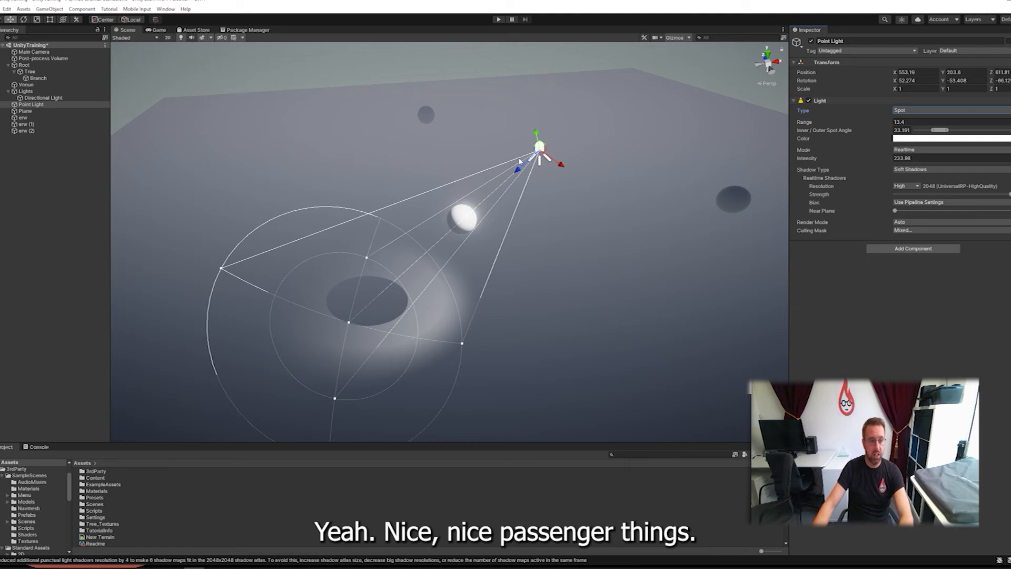
Step: Move the spotlight higher and farther from the sphere, to about X 555.11, Y 206.89, and raise its range to 360.4
left_click_drag(538, 149, 679, 61)
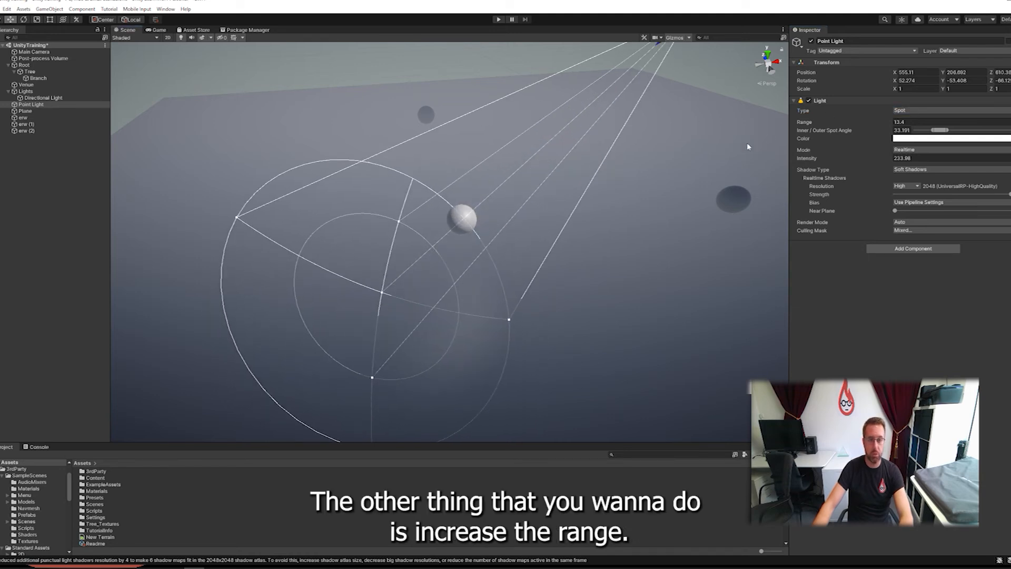
left_click_drag(812, 125, 628, 170)
right_click_drag(628, 170, 481, 250)
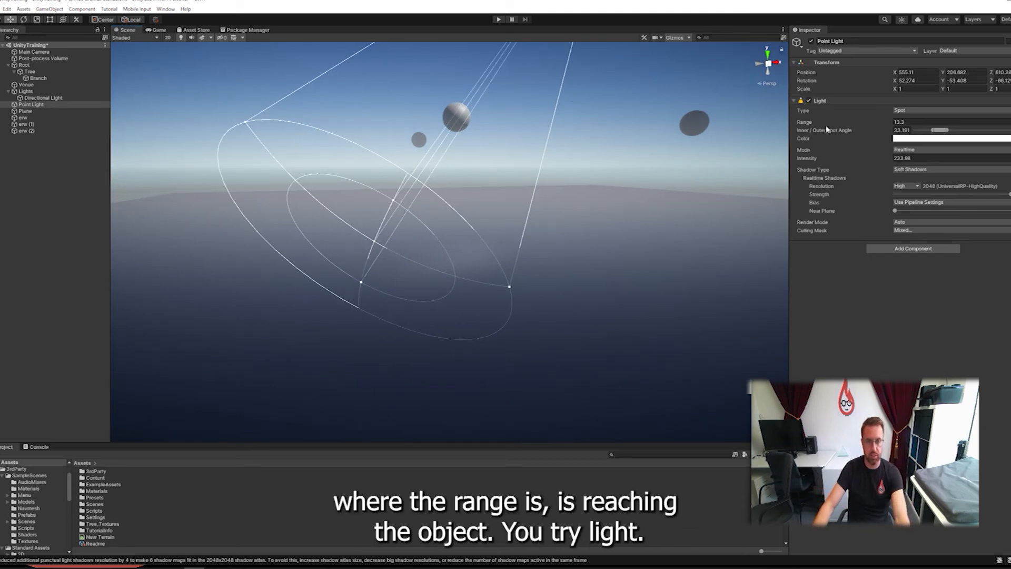
left_click_drag(828, 122, 866, 120)
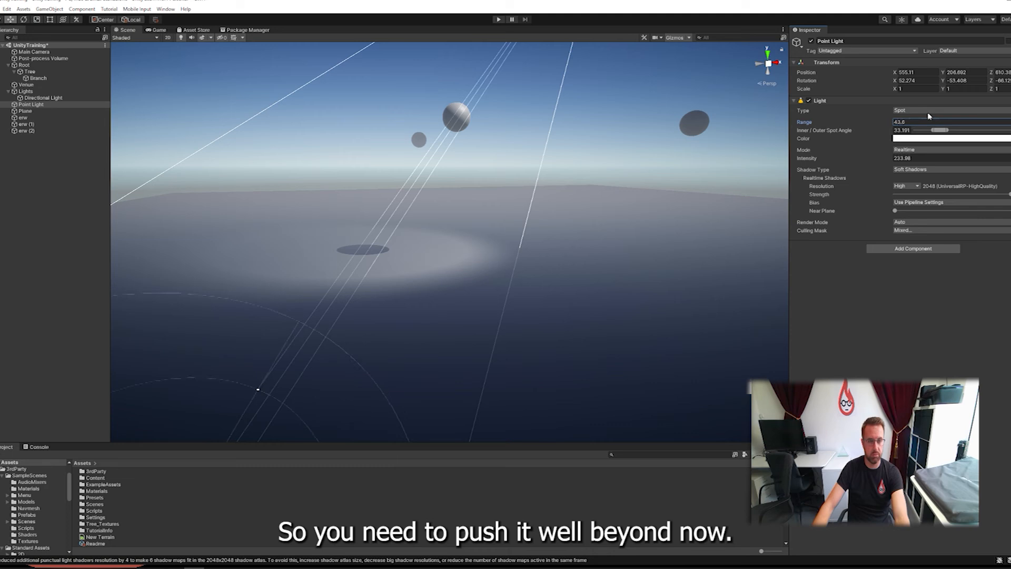
left_click_drag(929, 116, 1008, 117)
middle_click_drag(477, 190, 547, 235)
scroll(553, 237, "down", 10)
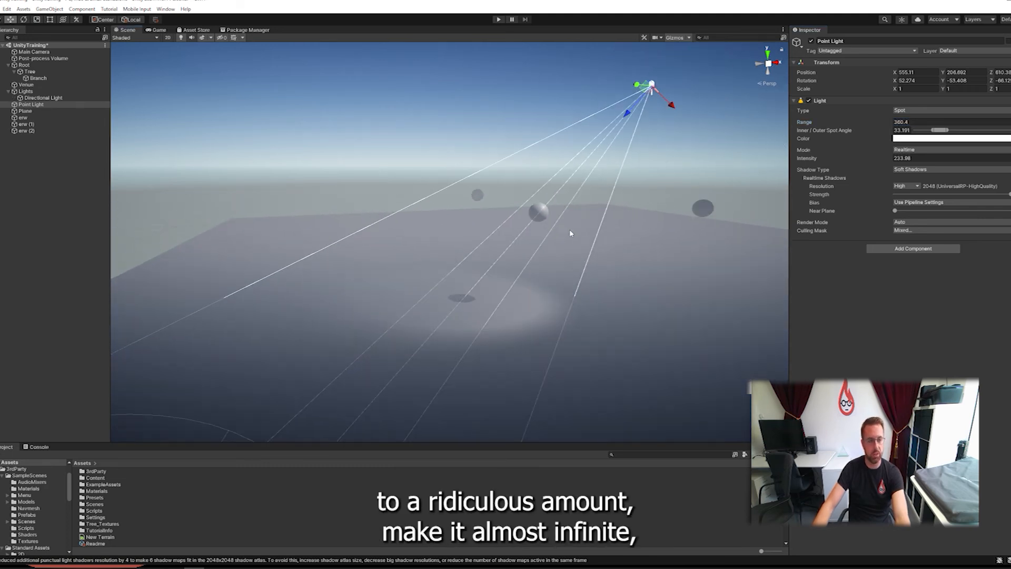
Step: Raise the spotlight's intensity to about 893.3 and rotate the light to about X 24.5, Y -13.9
scroll(574, 252, "up", 3)
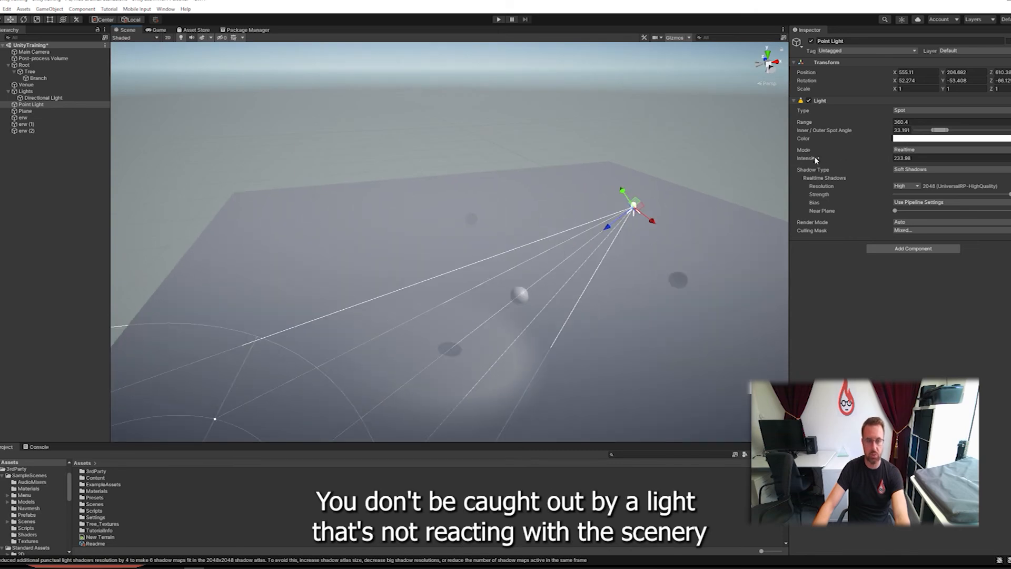
type("884.8")
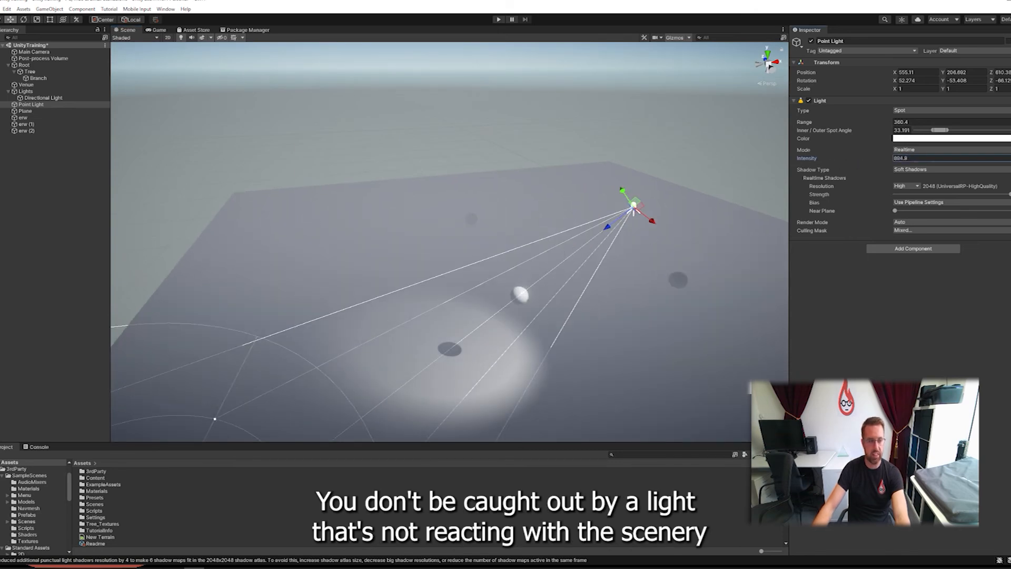
type("e")
left_click_drag(640, 225, 577, 264)
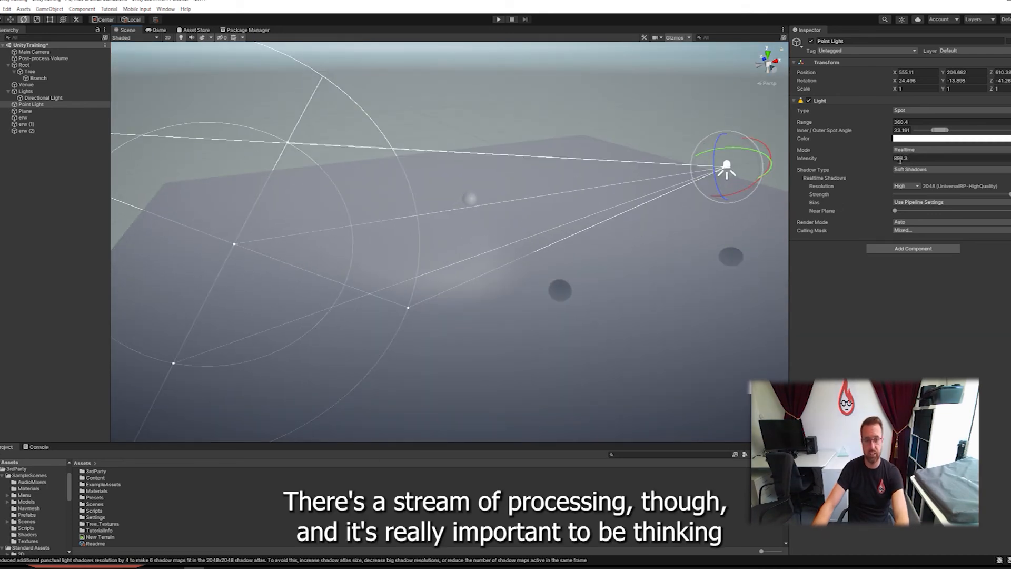
Step: Reduce the spotlight's range to 29.4 and tilt it down towards the plane, to an X rotation of about 66.55
left_click_drag(808, 128, 182, 129)
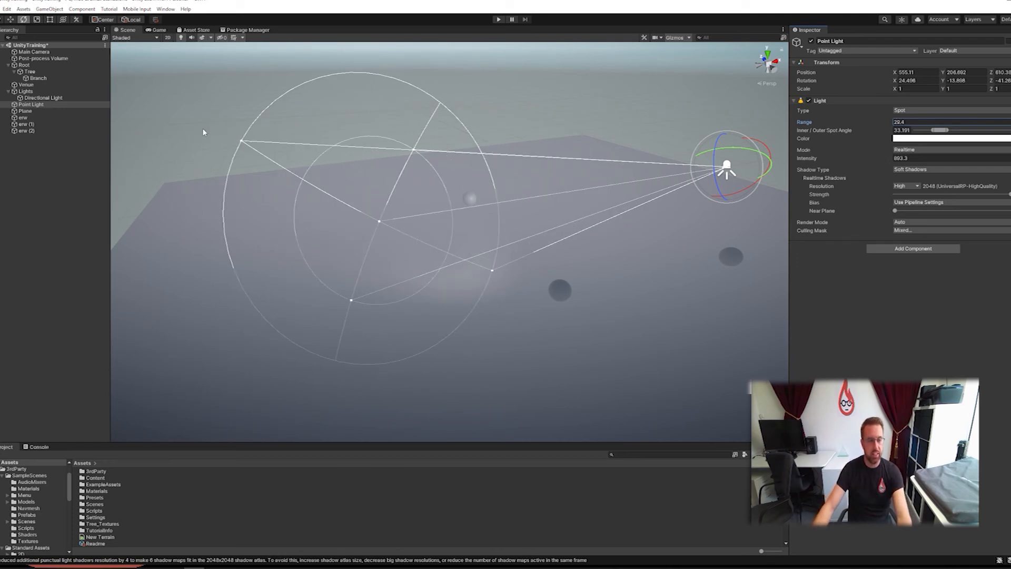
middle_click_drag(416, 168, 400, 203)
left_click_drag(453, 257, 501, 223, "alt")
middle_click_drag(766, 153, 665, 153)
mouse_move(669, 156)
left_mouse_down()
mouse_move(653, 151)
mouse_move(658, 160)
mouse_move(668, 142)
left_mouse_up()
middle_click_drag(589, 266, 519, 242)
left_click_drag(519, 242, 632, 190, "alt")
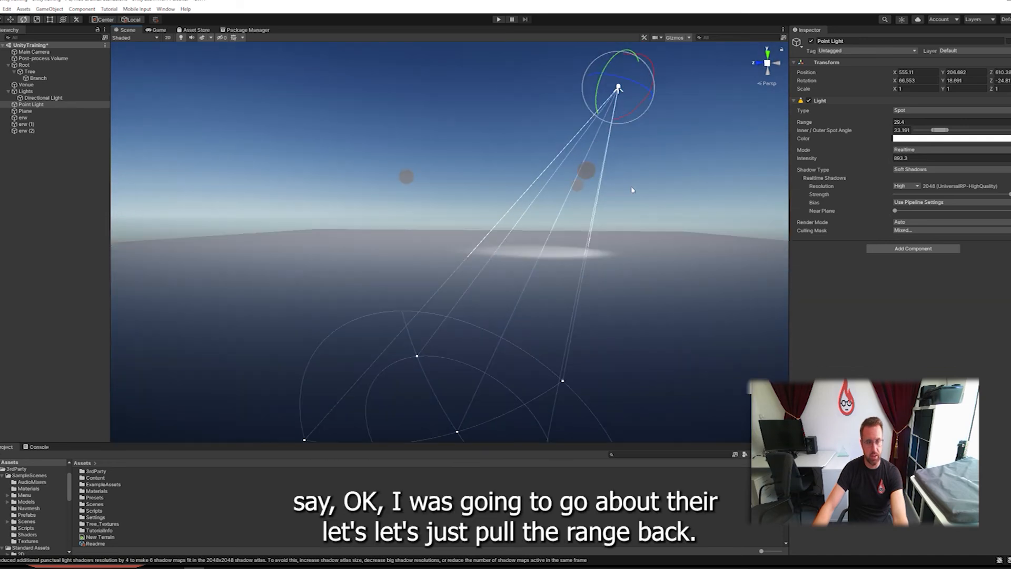
Step: Shorten the spotlight's range to 18.5 and tighten it to a narrow, sharp-edged cone with an inner angle of about 17.25
left_click_drag(809, 127, 804, 125)
middle_click_drag(596, 204, 584, 219)
left_click_drag(584, 219, 537, 281, "alt")
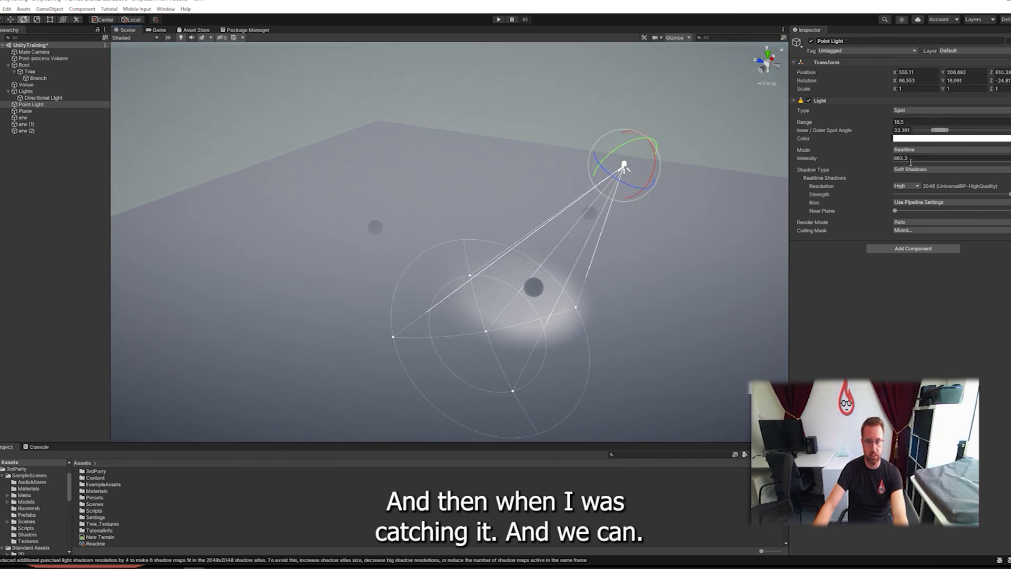
left_click_drag(931, 132, 932, 131)
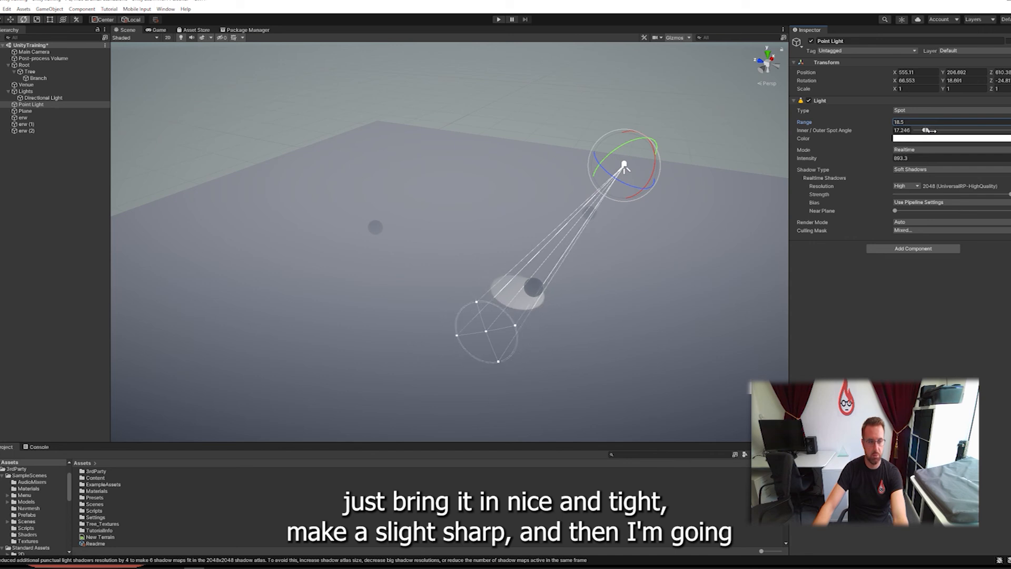
Step: Rotate the spotlight to about X 52.91, Y -54.175 so its cone hits the nearest sphere
left_click_drag(574, 292, 534, 337, "alt")
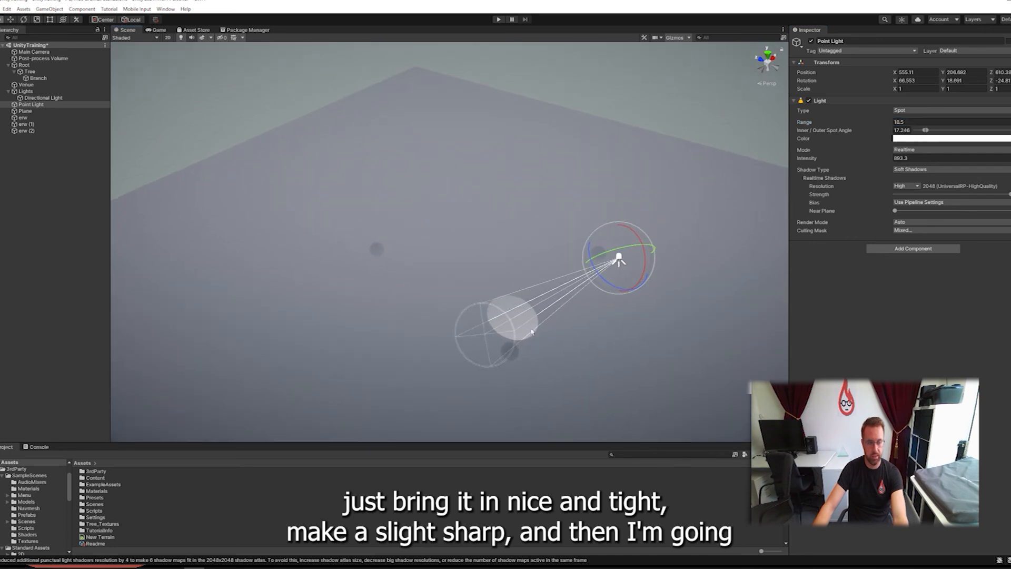
left_click_drag(626, 296, 646, 264)
left_click_drag(619, 317, 572, 275, "alt")
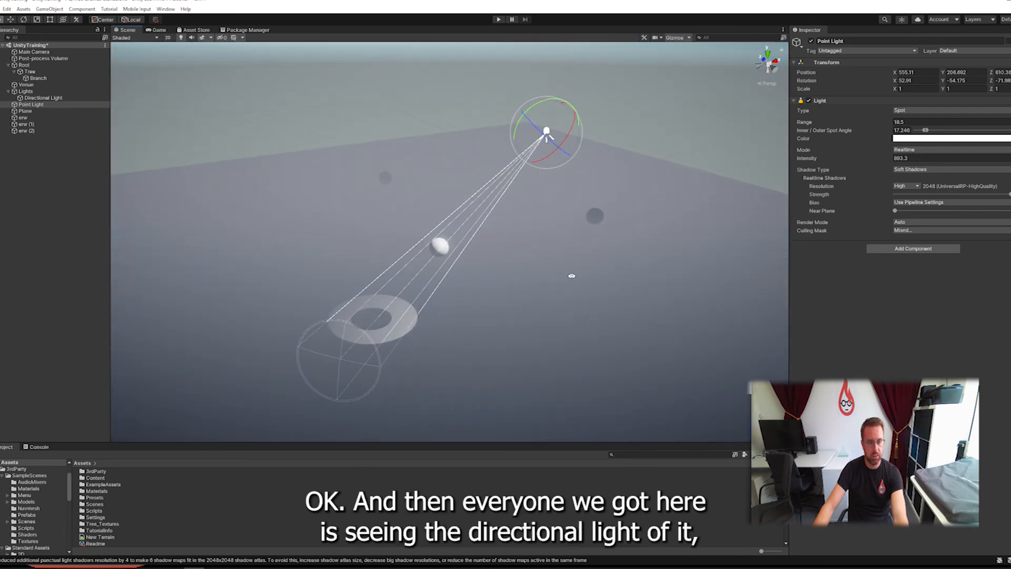
Step: Change the light type to Directional and set its intensity to 5
left_click(982, 114)
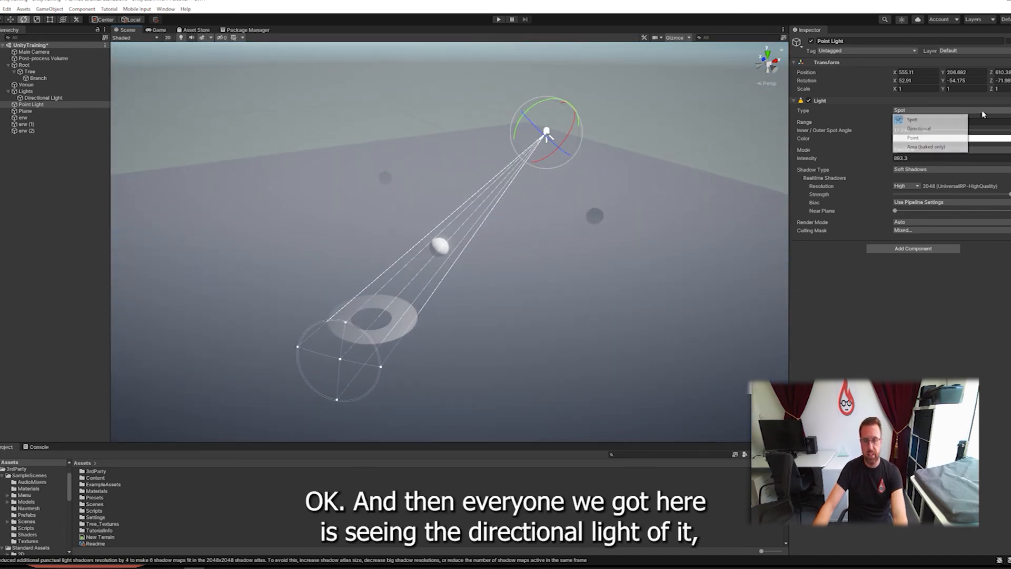
left_click(920, 129)
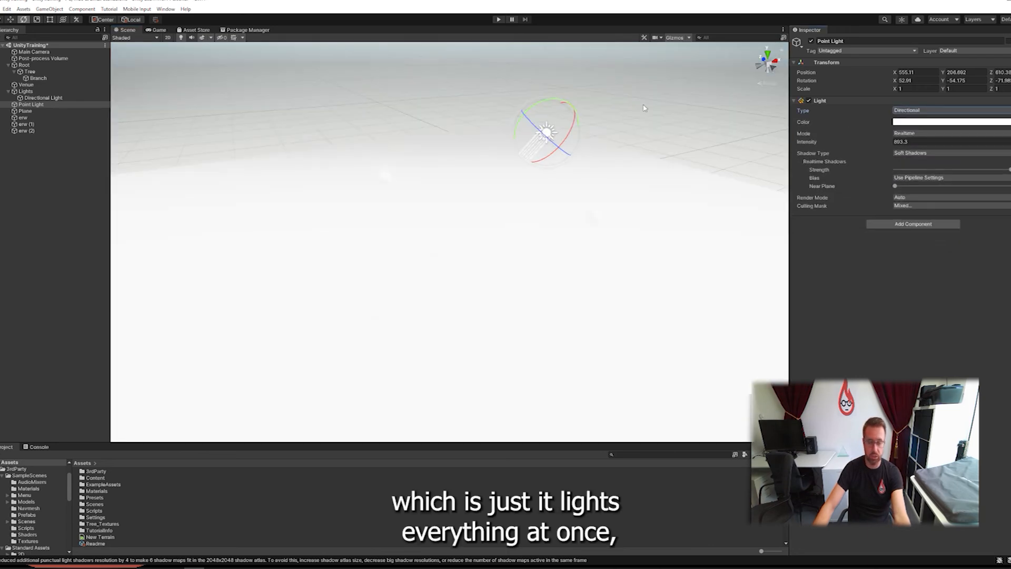
type("5")
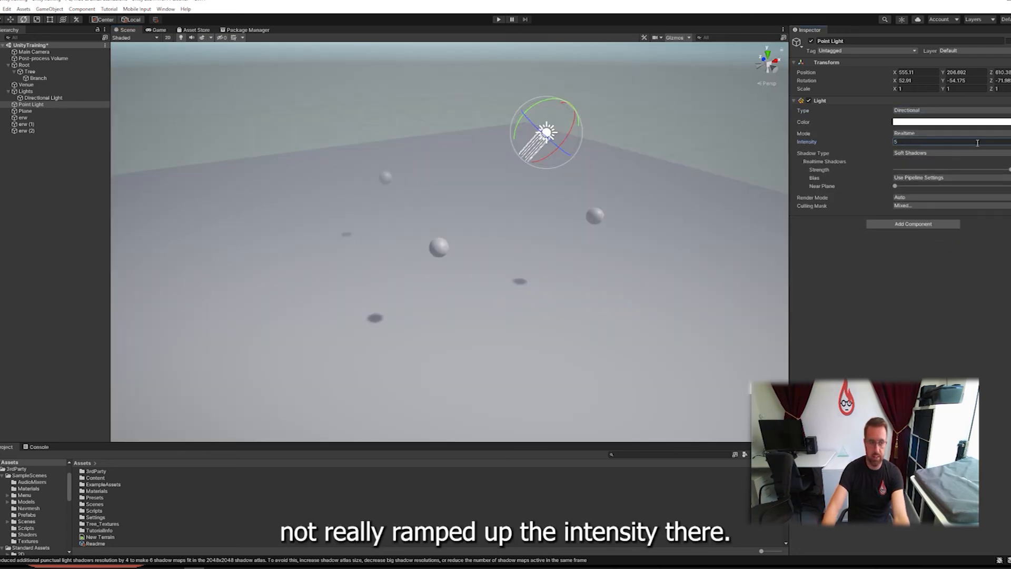
middle_click_drag(516, 188, 530, 210)
mouse_move(539, 246)
left_mouse_down("alt")
mouse_move(462, 222)
mouse_move(368, 217)
mouse_move(309, 233)
mouse_move(373, 259)
mouse_move(565, 240)
mouse_move(553, 232)
left_mouse_up("alt")
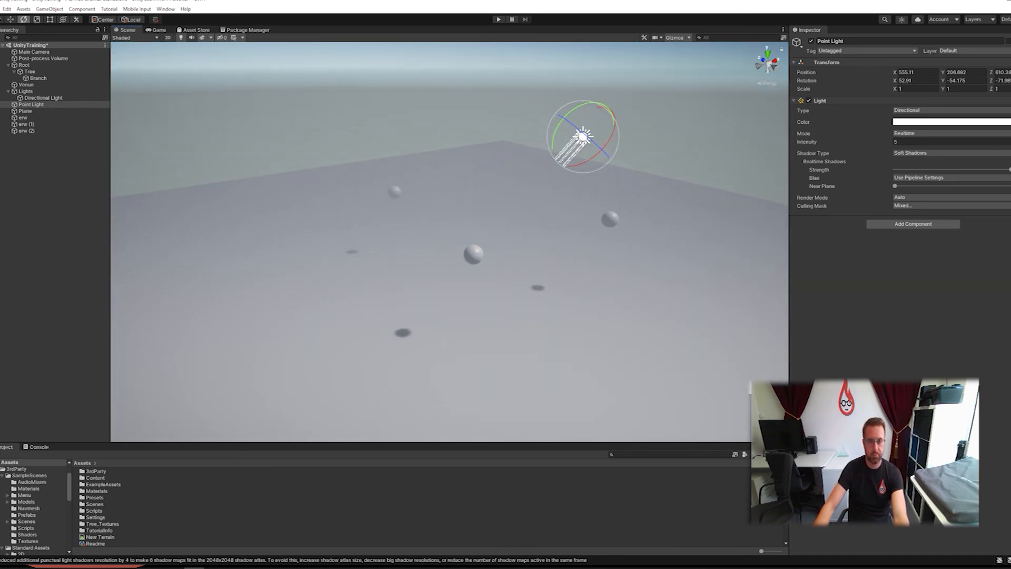
Step: Change the light type to Area (baked only) and move the light closer to the sphere, to about X 552.89, Y 202.74
left_click(910, 111)
left_click(914, 147)
middle_click_drag(576, 201, 571, 239)
left_click_drag(571, 240, 580, 254, "alt")
key("w")
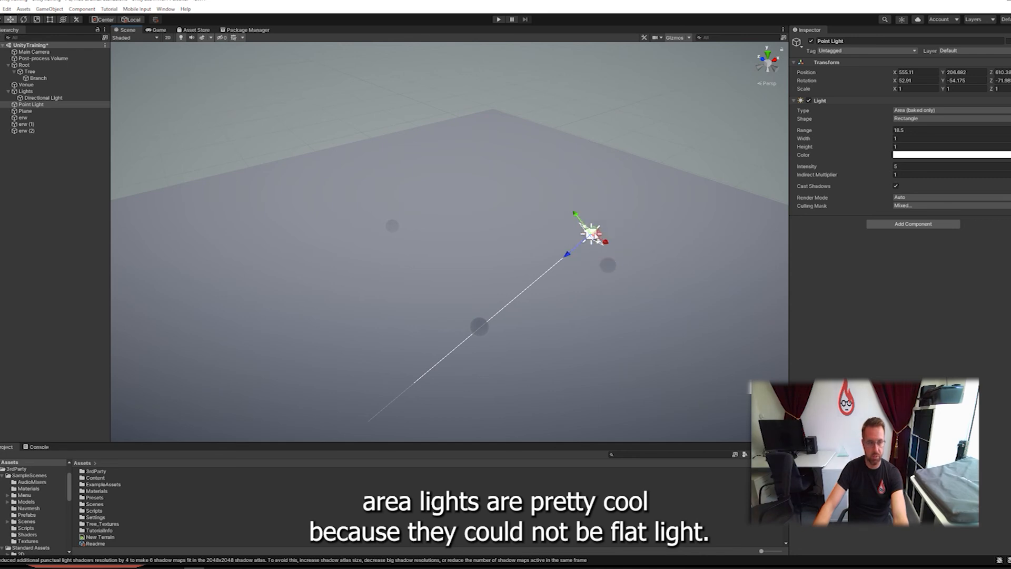
left_click_drag(491, 312, 490, 313)
middle_click_drag(544, 323, 464, 287)
scroll(569, 289, "up", 6)
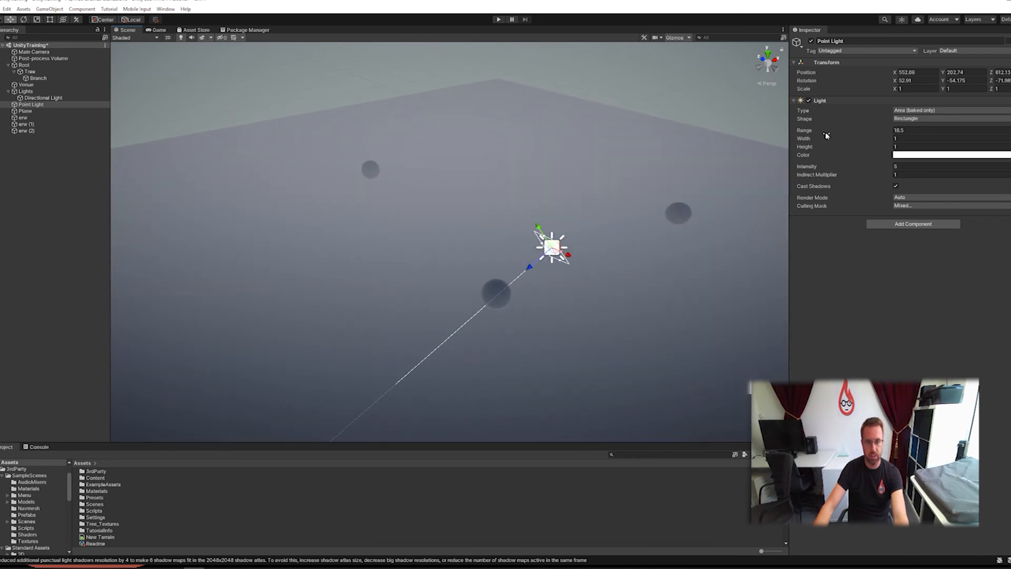
Step: Set the area light's width to 7.7 and increase its height to form a large rectangular panel
left_click_drag(813, 141, 856, 144)
left_click(917, 110)
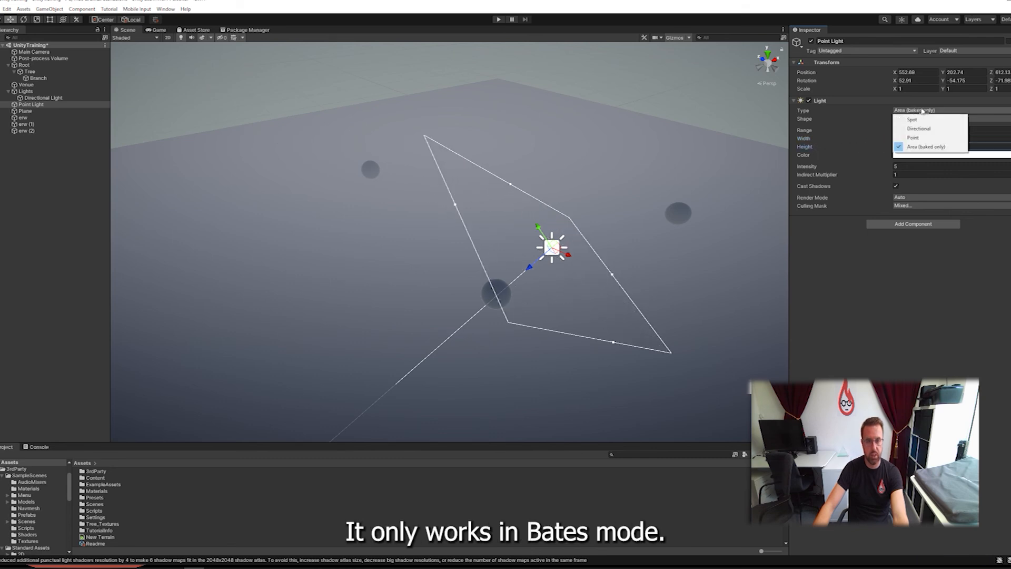
left_click(916, 290)
left_click_drag(614, 222, 539, 109, "alt")
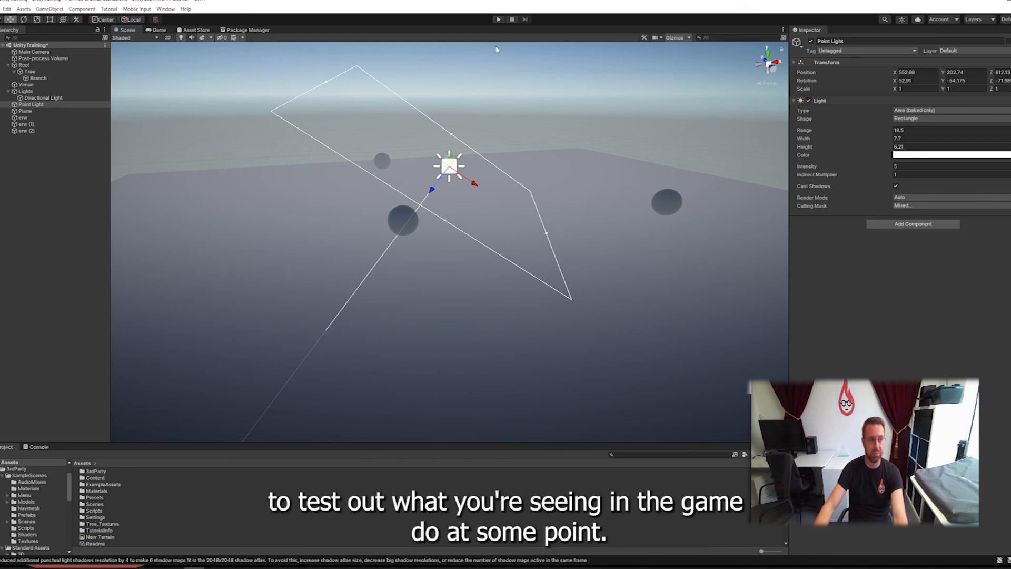
left_click_drag(540, 68, 747, 220, "alt")
left_click_drag(637, 215, 593, 197, "alt")
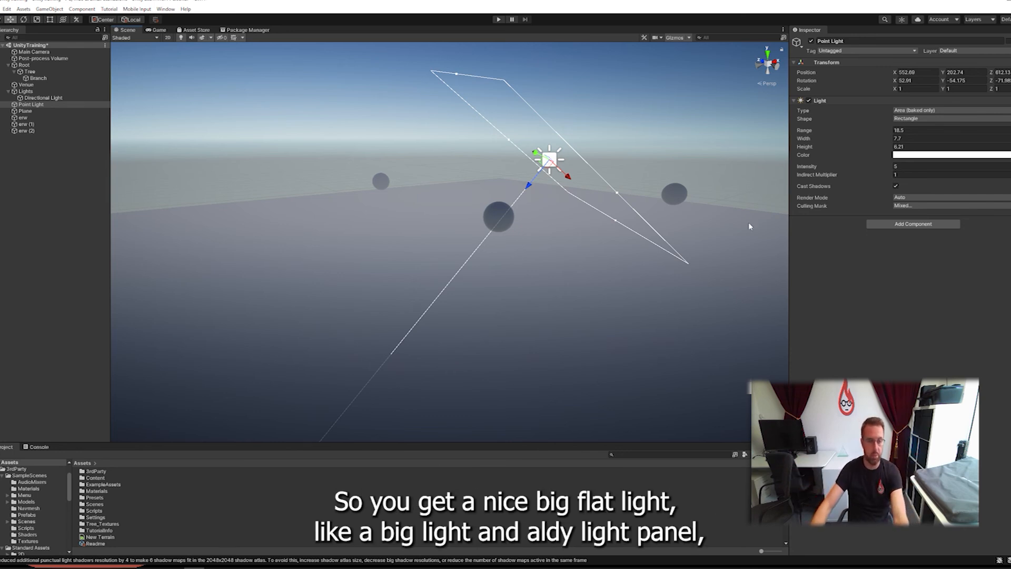
left_click_drag(748, 211, 594, 208, "alt")
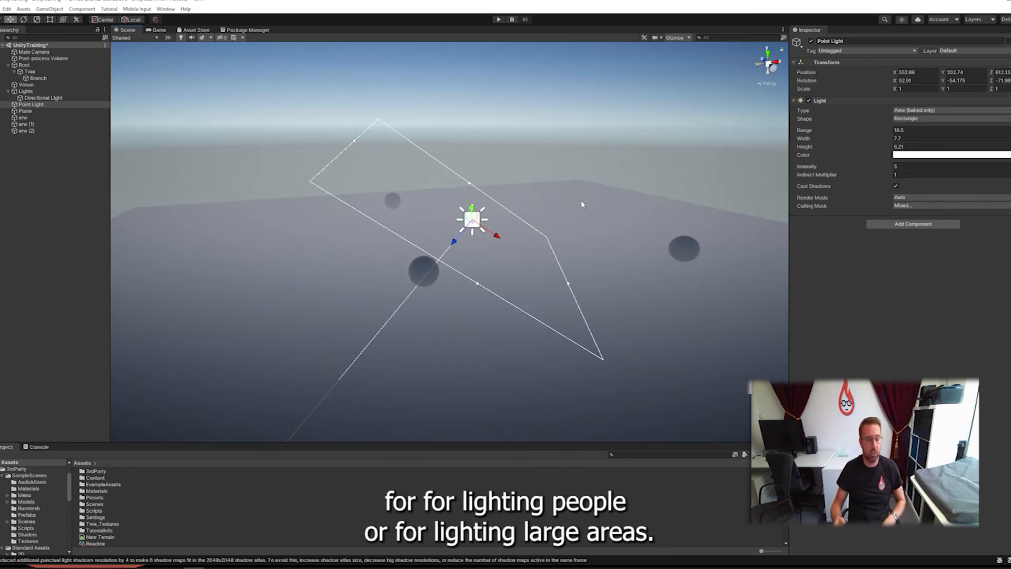
middle_click_drag(518, 230, 513, 227)
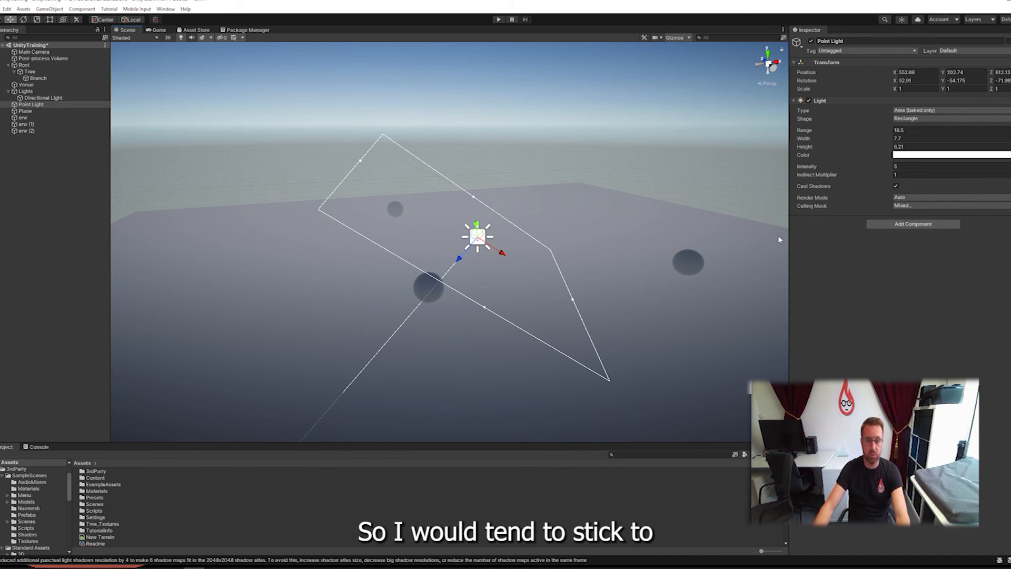
Step: Change the light type to Point and reduce its range to 3.9
left_click(945, 119)
left_click(946, 110)
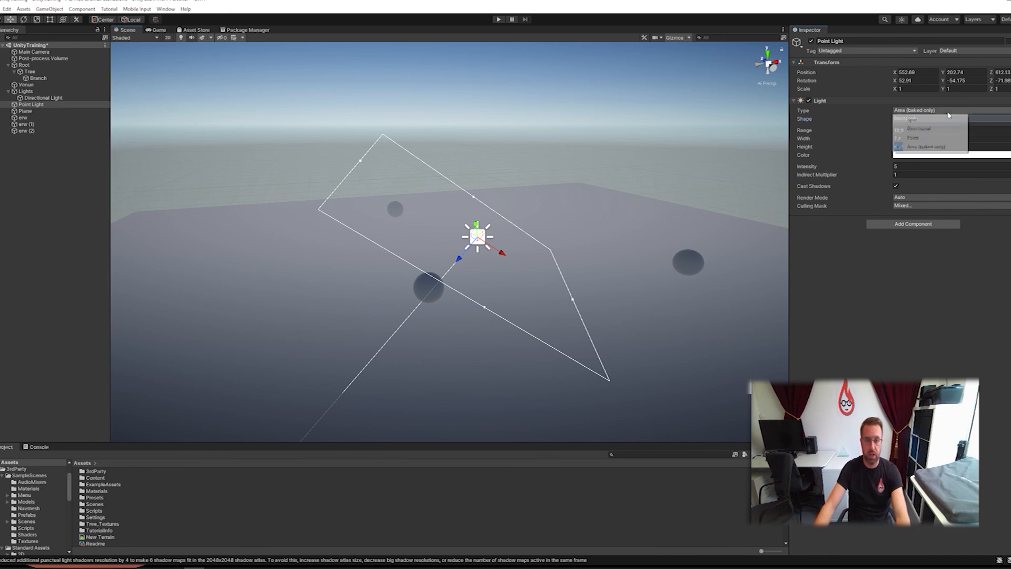
left_click(926, 139)
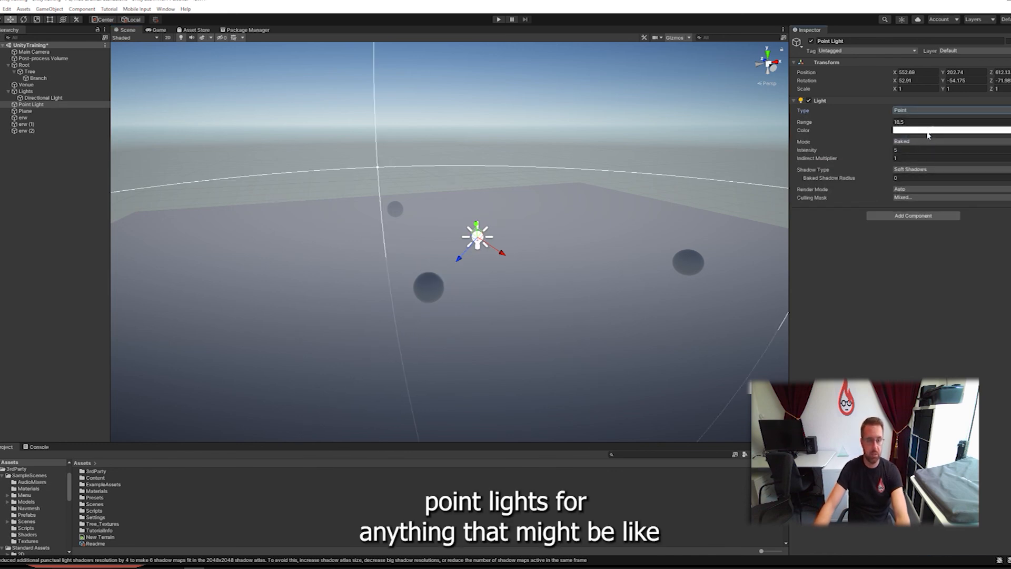
middle_click_drag(549, 247, 566, 256)
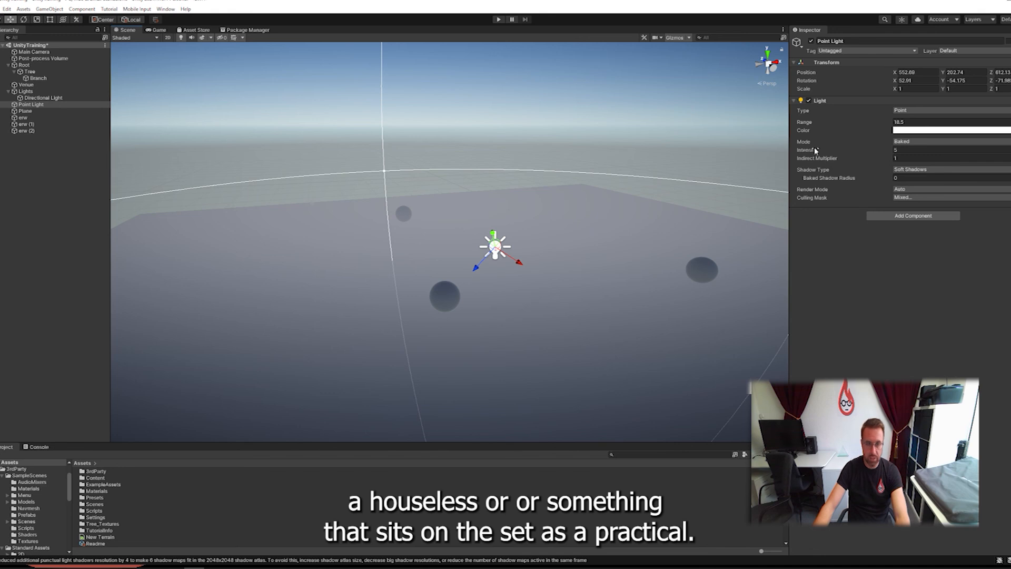
left_click_drag(806, 122, 606, 129)
Step: Change the light type to Spot and move it back from the sphere, to about X 553.09, Y 203.39
left_click(906, 111)
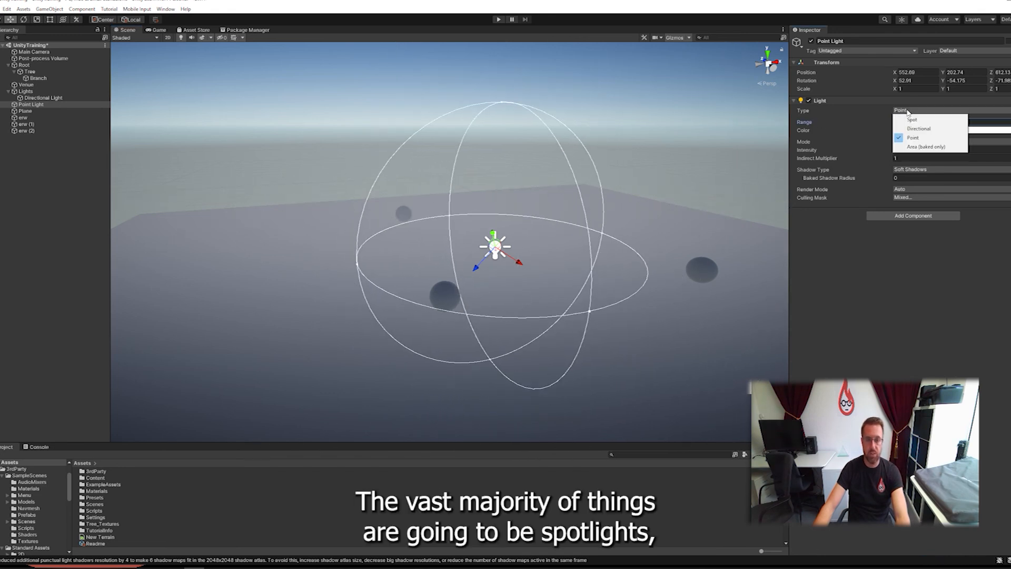
left_click(911, 119)
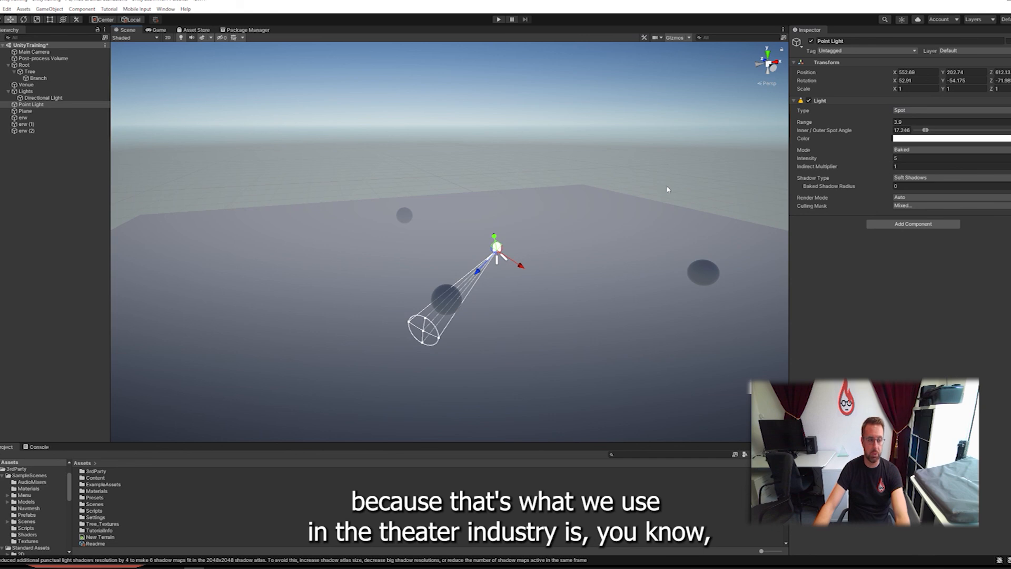
left_click_drag(479, 269, 498, 250)
left_click_drag(562, 270, 600, 284, "alt")
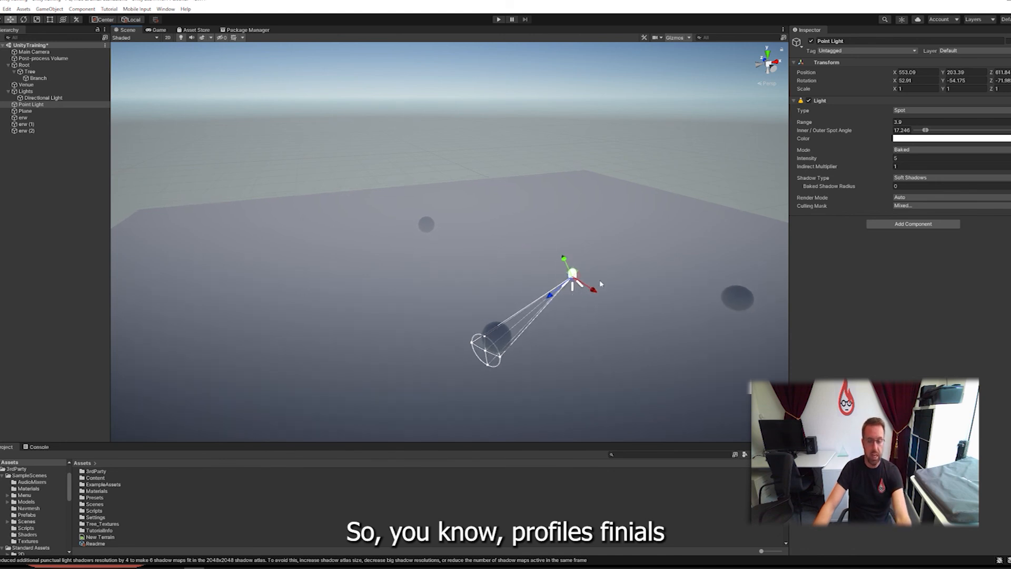
Step: Change the light type to Directional and set its shadow type to No Shadows
left_click(911, 111)
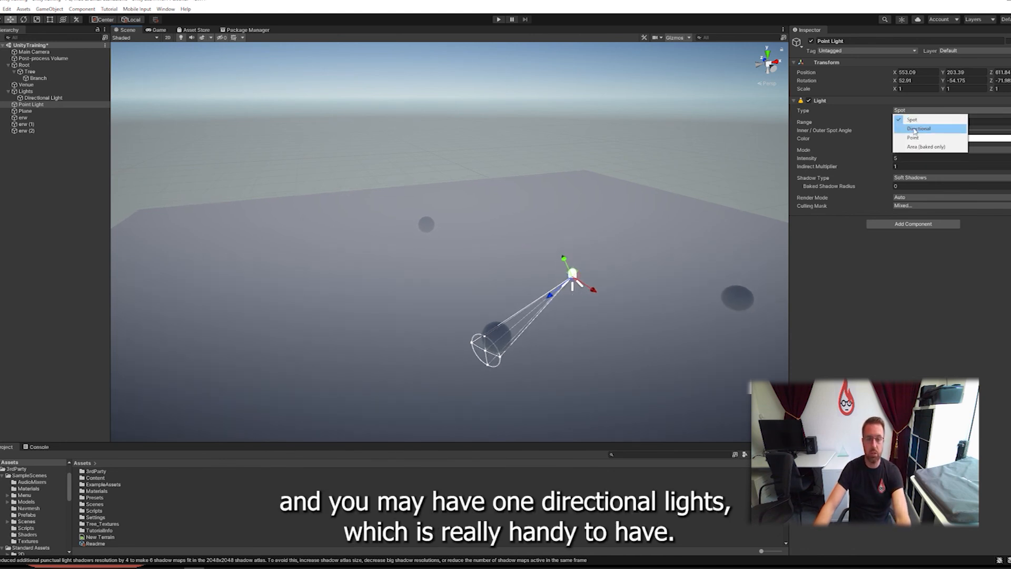
left_click(915, 131)
middle_click_drag(619, 255, 629, 230)
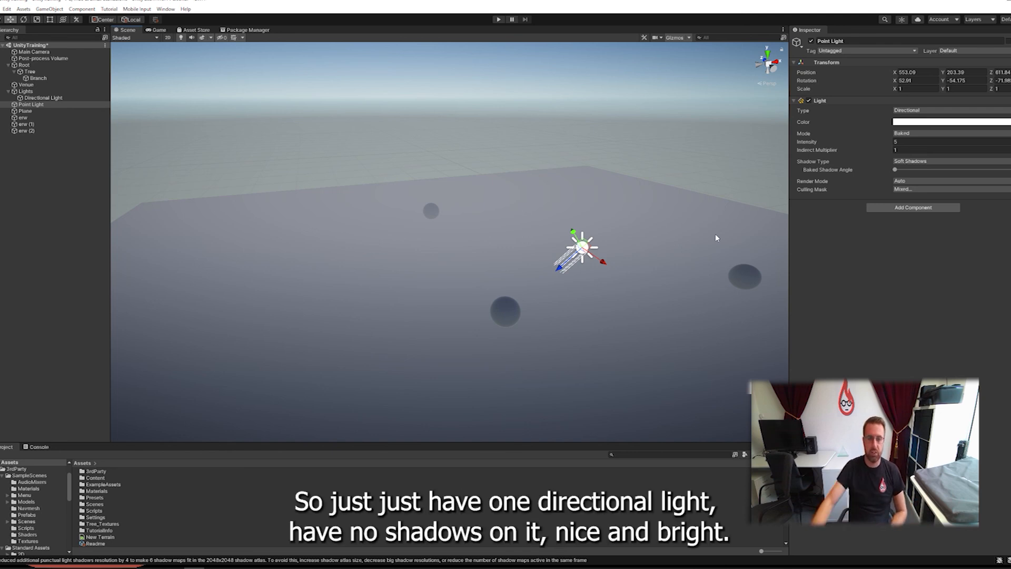
left_click(903, 161)
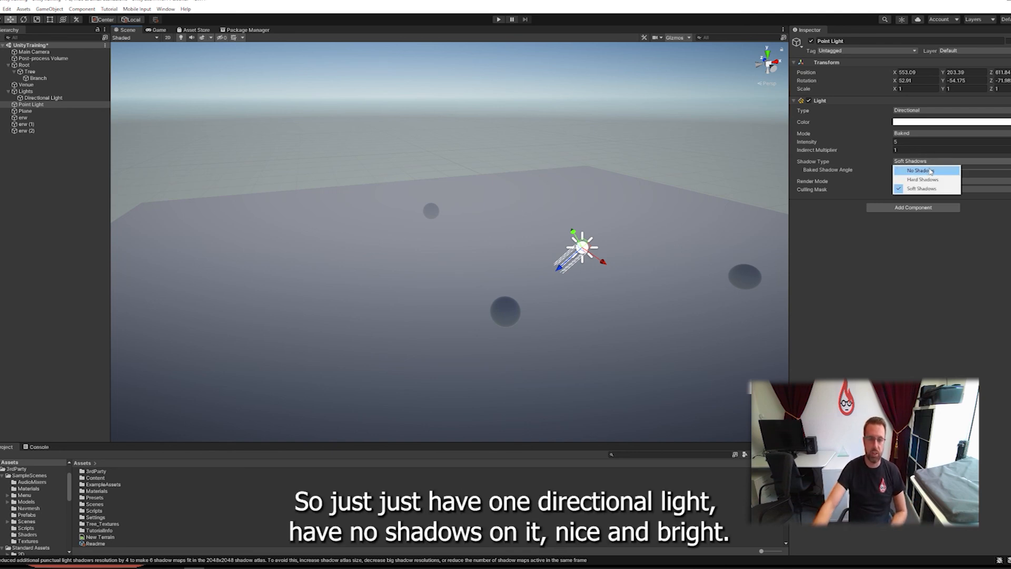
left_click(924, 168)
Step: Switch the directional light's mode to Realtime and set its intensity to 7
left_click_drag(832, 146, 252, 140)
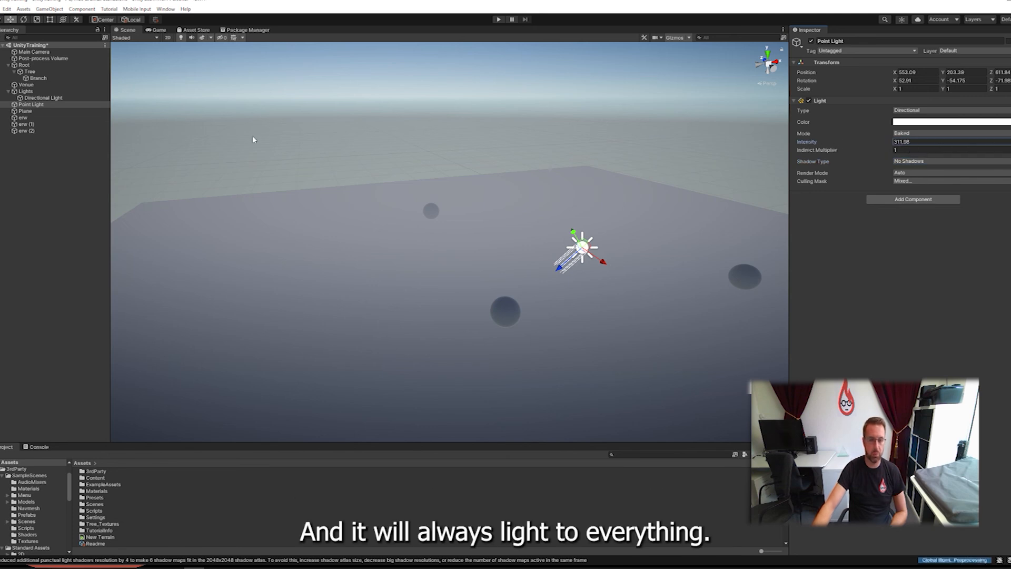
middle_click_drag(656, 224, 649, 249)
left_click(916, 133)
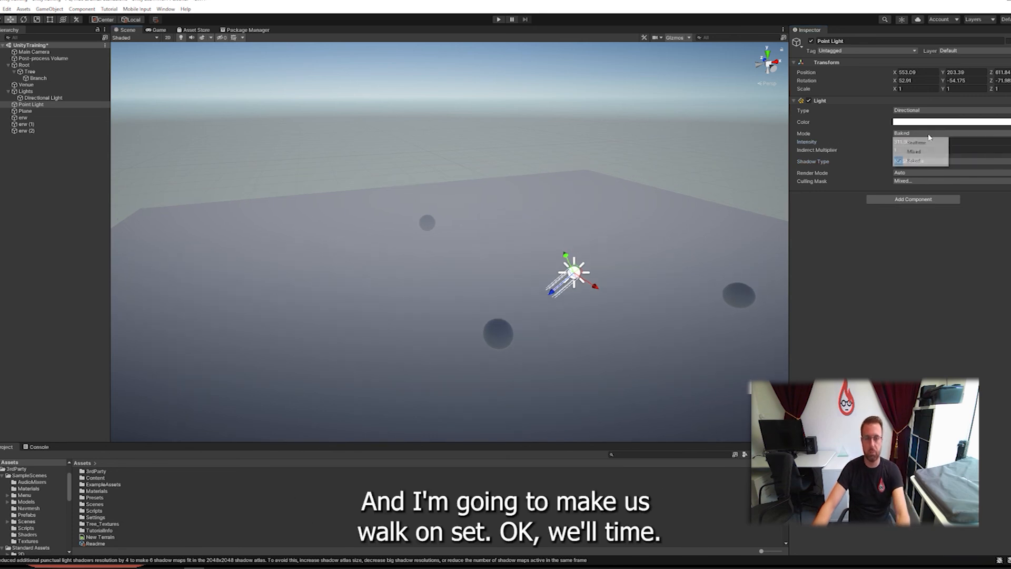
left_click(906, 142)
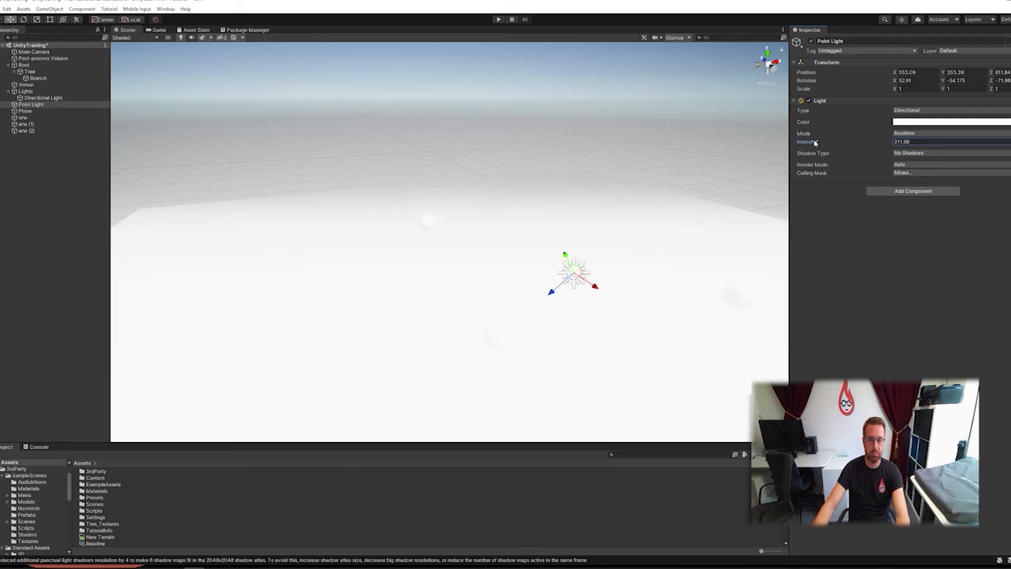
left_click_drag(816, 145, 527, 139)
left_click_drag(812, 149, 823, 149)
left_click_drag(611, 227, 562, 220, "alt")
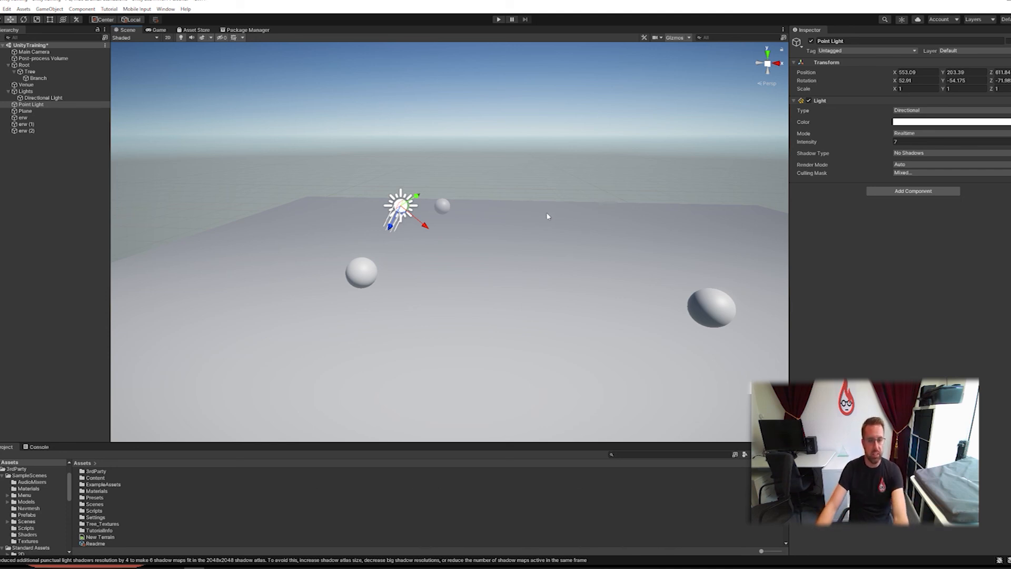
middle_click_drag(513, 217, 521, 225)
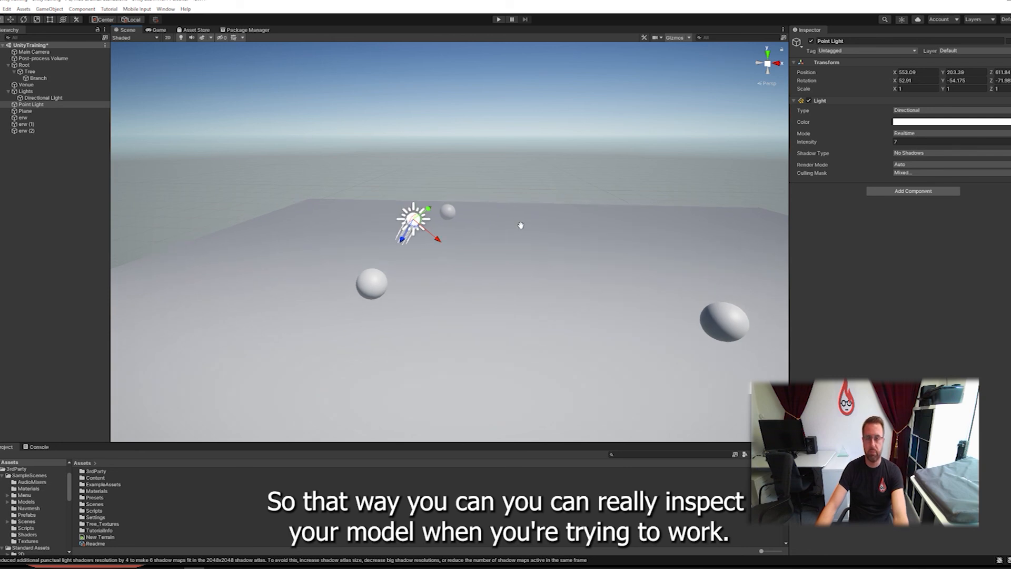
left_click_drag(508, 202, 539, 203, "alt")
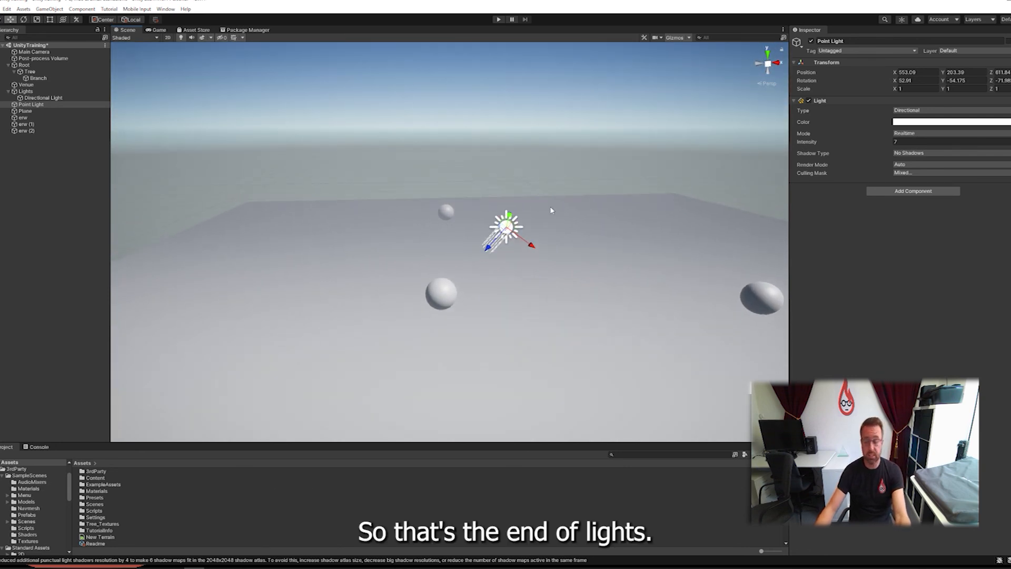